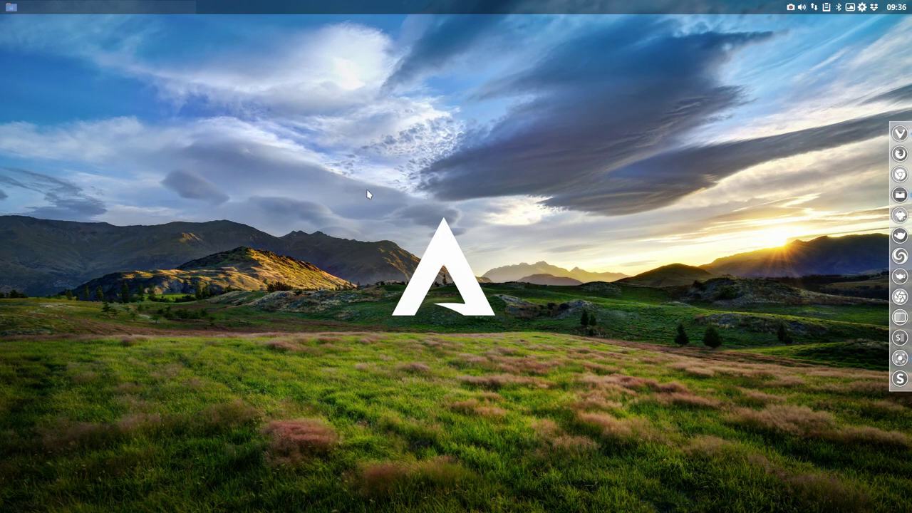
# Step: Open the Tint2 panel themes manager from the desktop preferences and position its window nearer the middle of the screen
pyautogui.rightClick(176, 3)
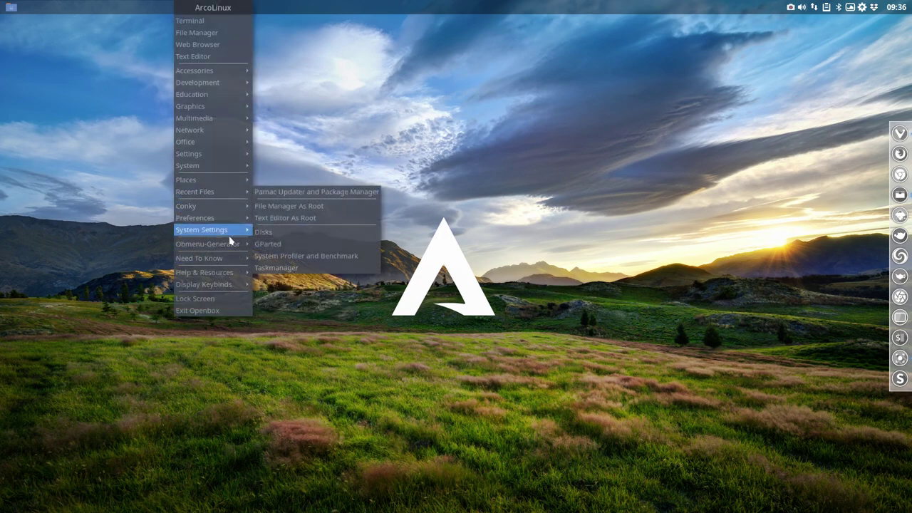
pyautogui.moveTo(231, 247)
pyautogui.moveTo(235, 217)
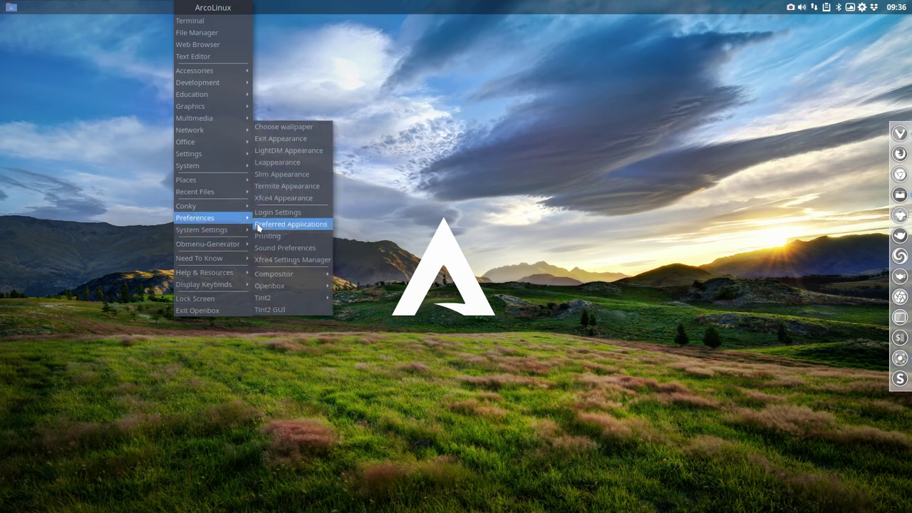
pyautogui.click(277, 312)
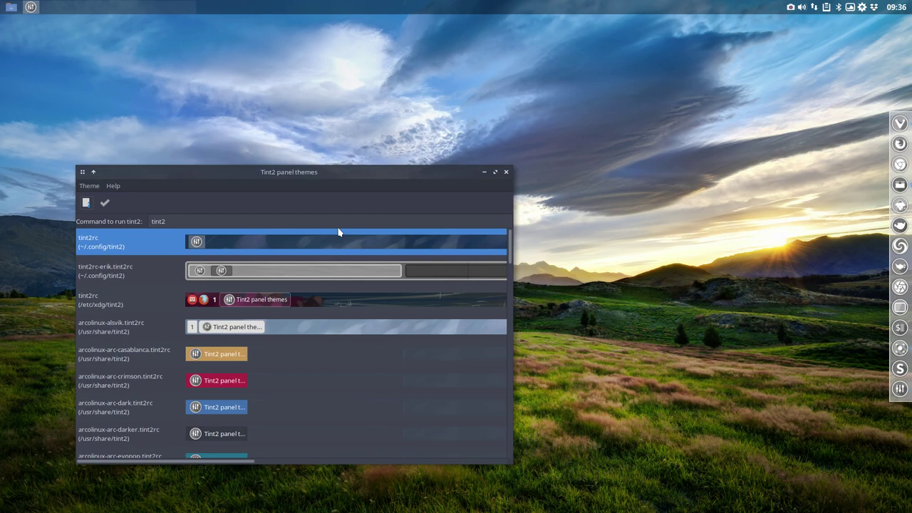
pyautogui.moveTo(321, 187); pyautogui.dragTo(433, 128)
# Step: Replace the default panel theme with the tint2rc theme from /etc/xdg/tint2 and confirm the replacement
pyautogui.click(385, 226)
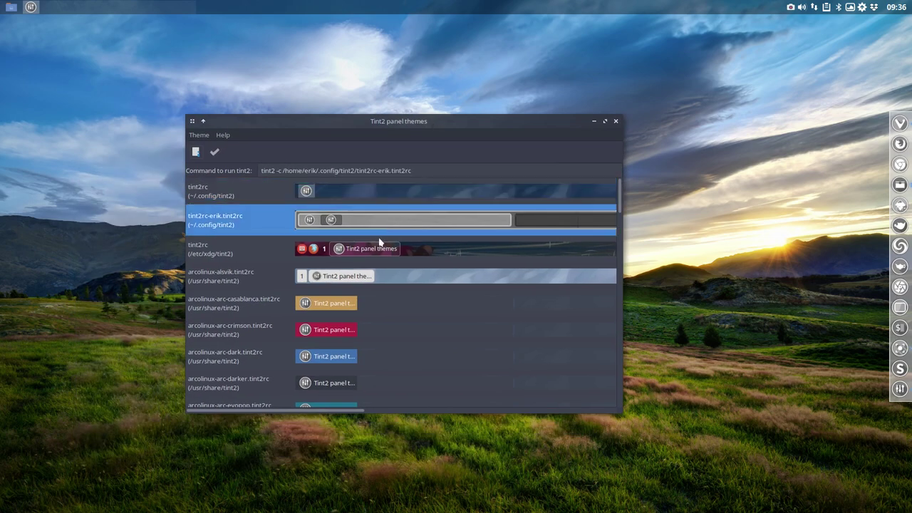
pyautogui.click(374, 255)
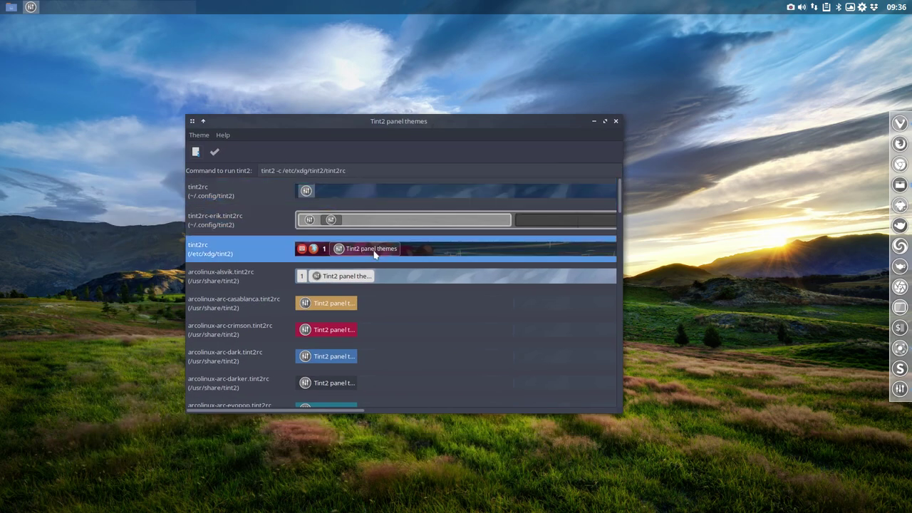
pyautogui.click(214, 151)
pyautogui.click(457, 303)
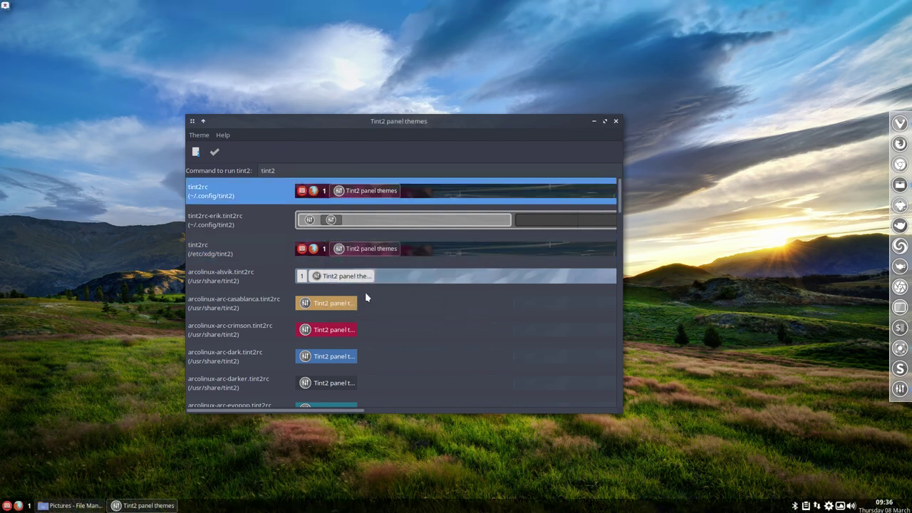
# Step: Replace the default panel theme with arcolinux-arc-crimson.tint2rc and confirm the replacement
pyautogui.click(357, 332)
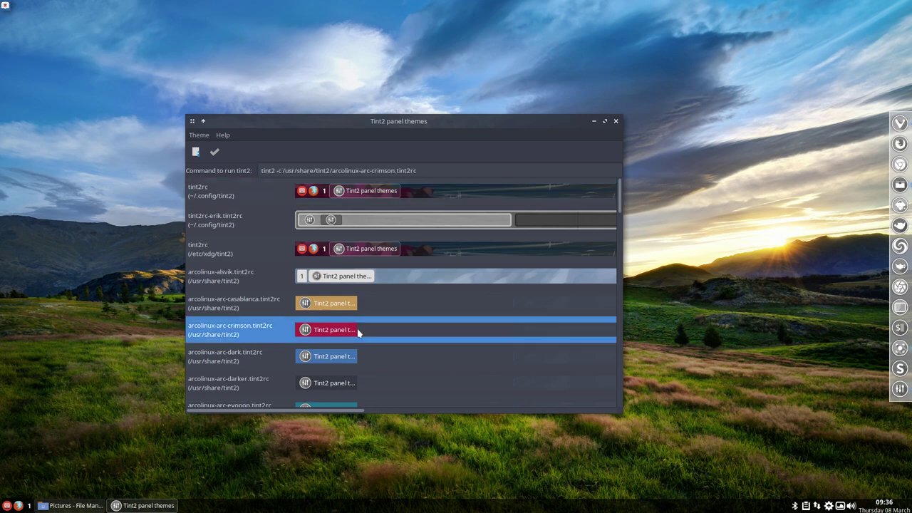
pyautogui.click(214, 152)
pyautogui.click(460, 303)
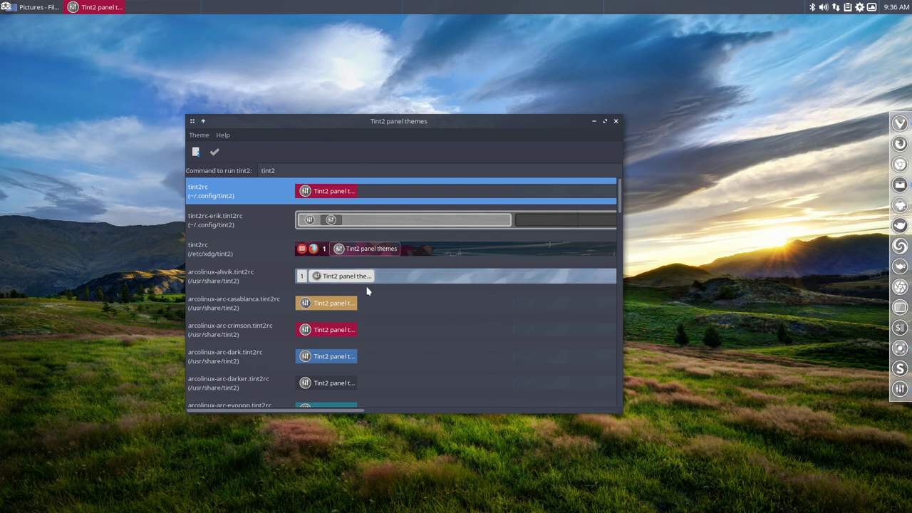
# Step: Examine the remaining ArcoLinux panel themes and their previews, selecting the dunstan, standard and mmusic entries
pyautogui.scroll(-5, 367, 291)
pyautogui.scroll(-2, 366, 290)
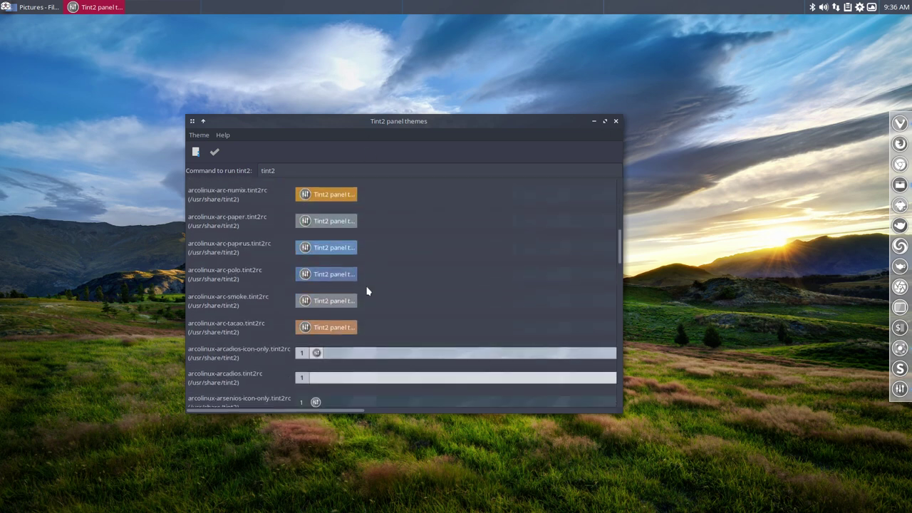
pyautogui.scroll(2, 366, 291)
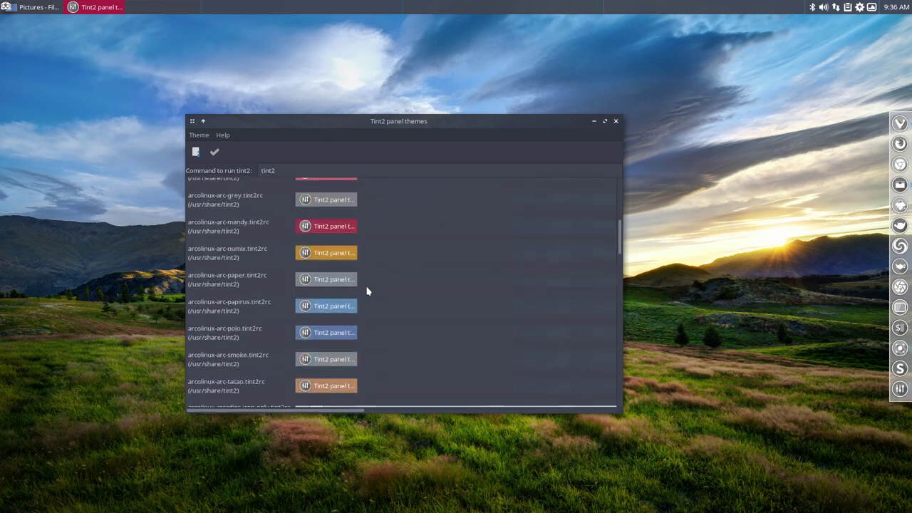
pyautogui.scroll(-5, 367, 291)
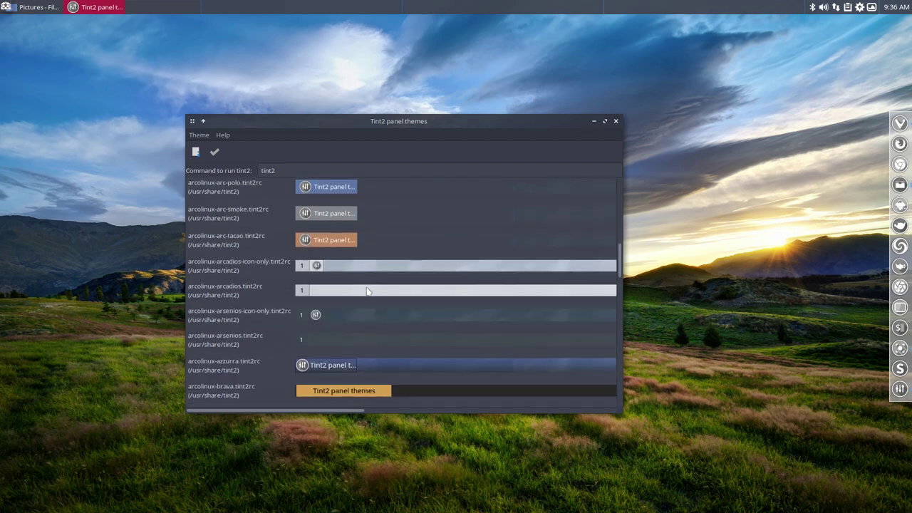
pyautogui.scroll(-5, 367, 290)
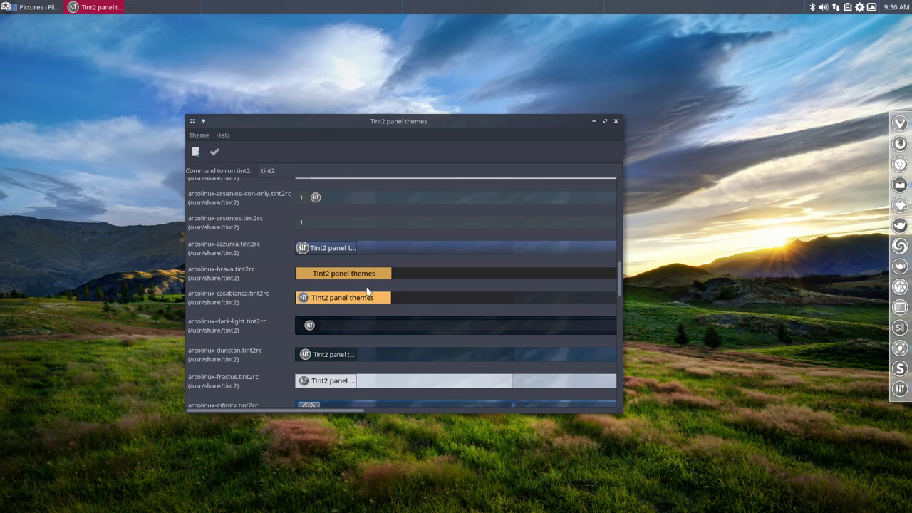
pyautogui.scroll(-2, 367, 291)
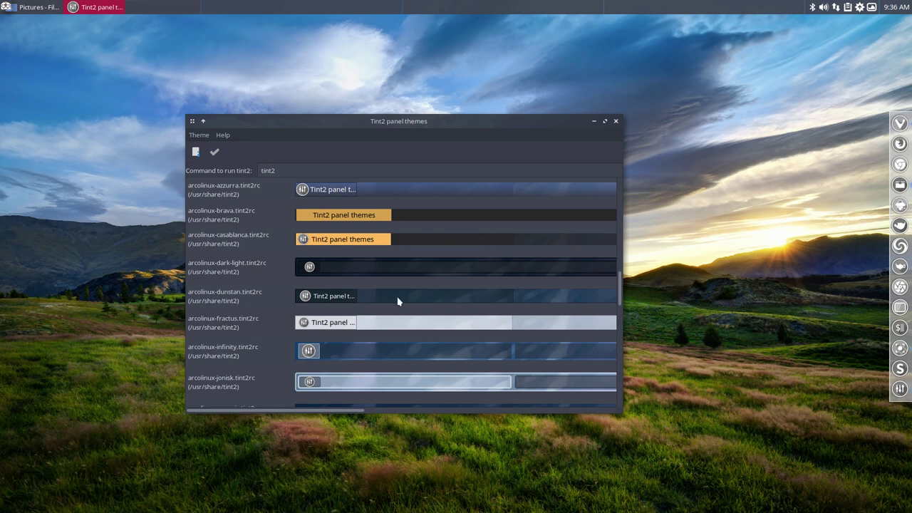
pyautogui.click(271, 298)
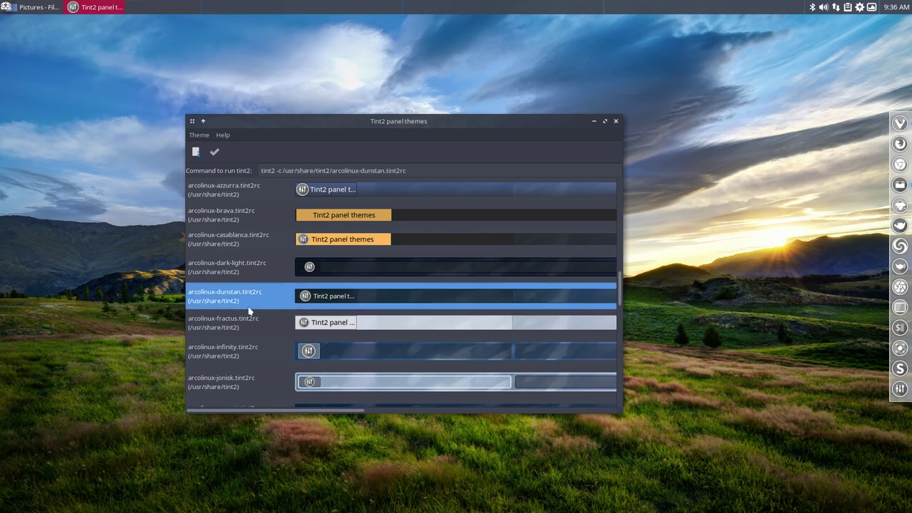
pyautogui.scroll(-3, 251, 324)
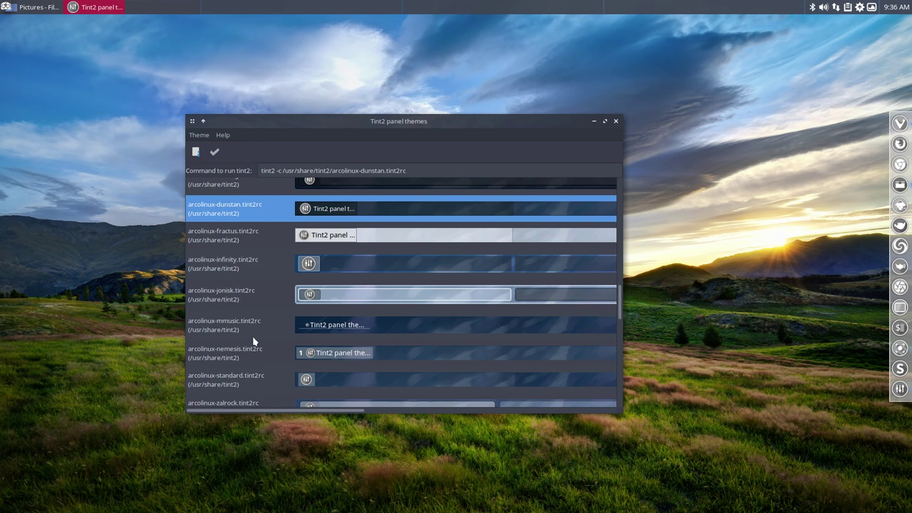
pyautogui.scroll(-2, 253, 342)
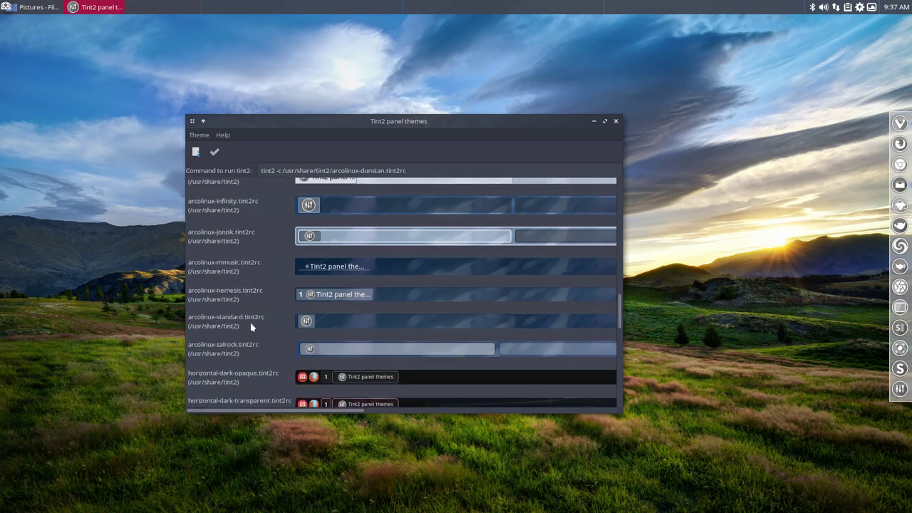
pyautogui.click(250, 322)
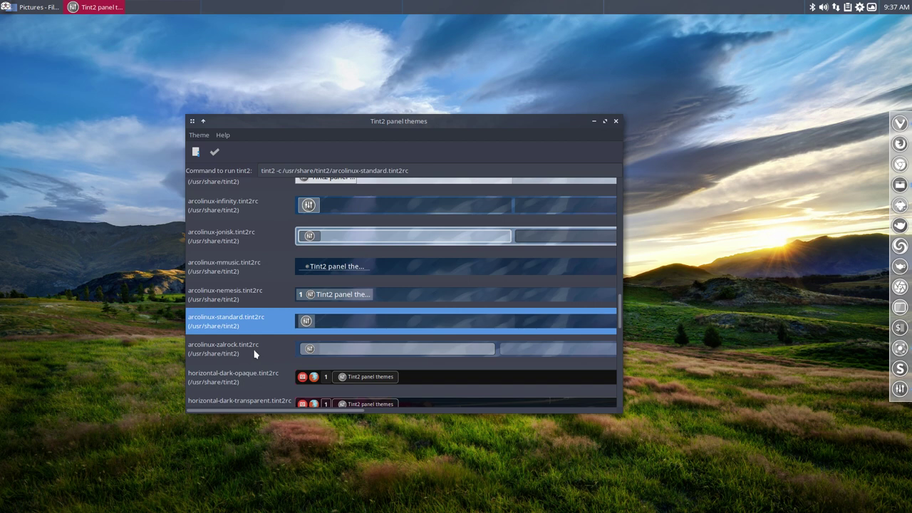
pyautogui.click(242, 270)
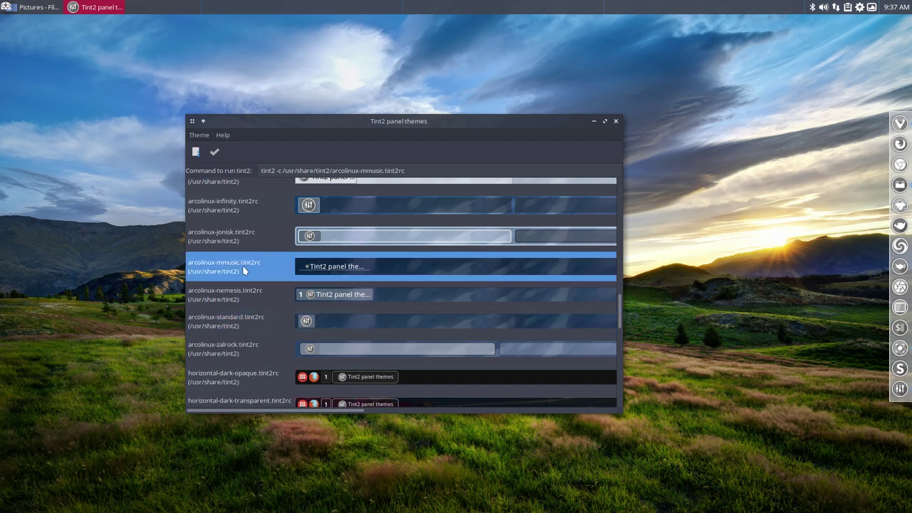
# Step: Replace the default panel theme with arcolinux-infinity.tint2rc and confirm the replacement
pyautogui.click(237, 211)
pyautogui.click(216, 151)
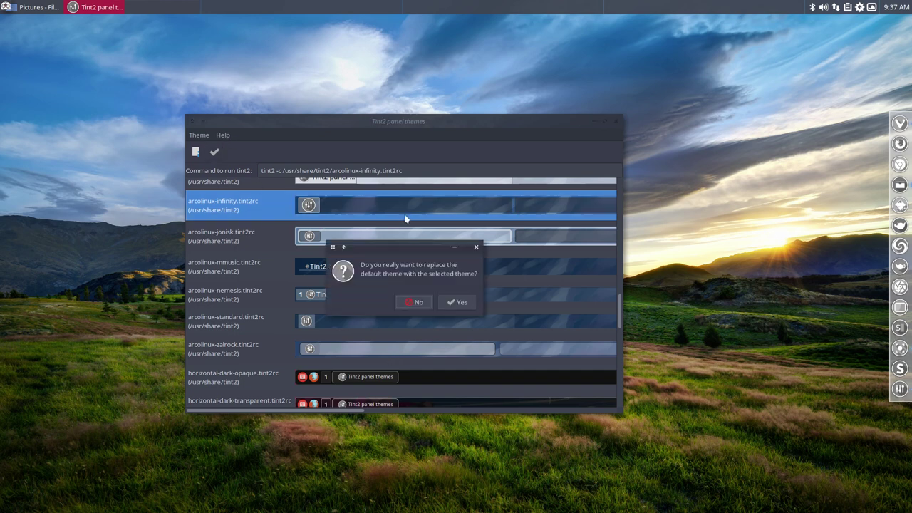
pyautogui.click(456, 304)
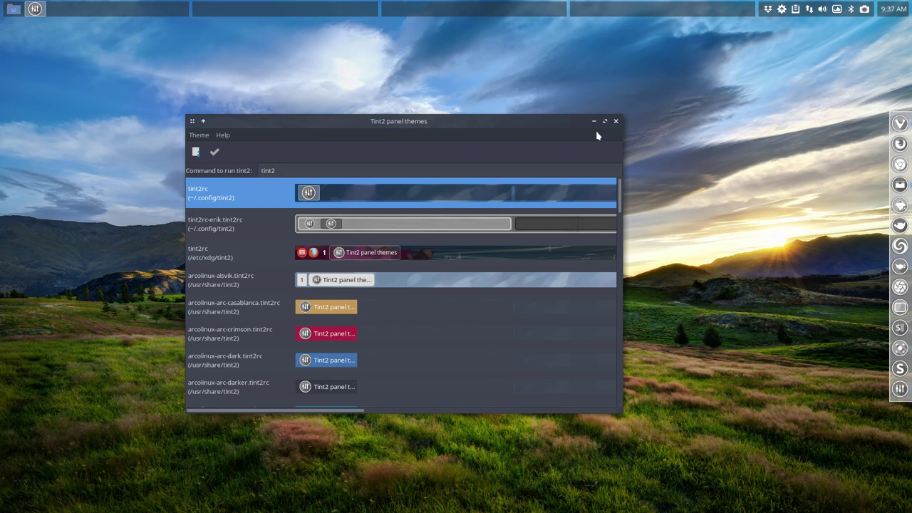
# Step: Open the properties of the default tint2rc theme in ~/.config/tint2 and maximize the properties window
pyautogui.doubleClick(349, 194)
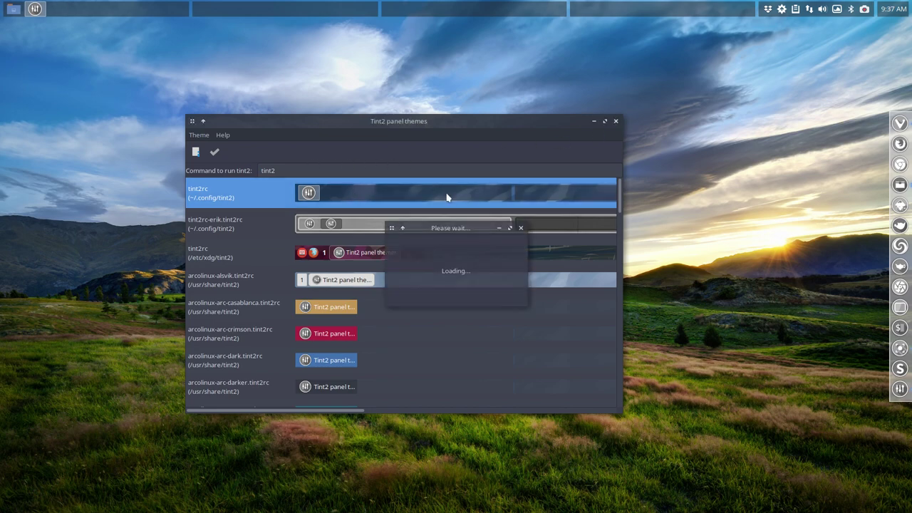
pyautogui.moveTo(417, 122); pyautogui.dragTo(628, 219)
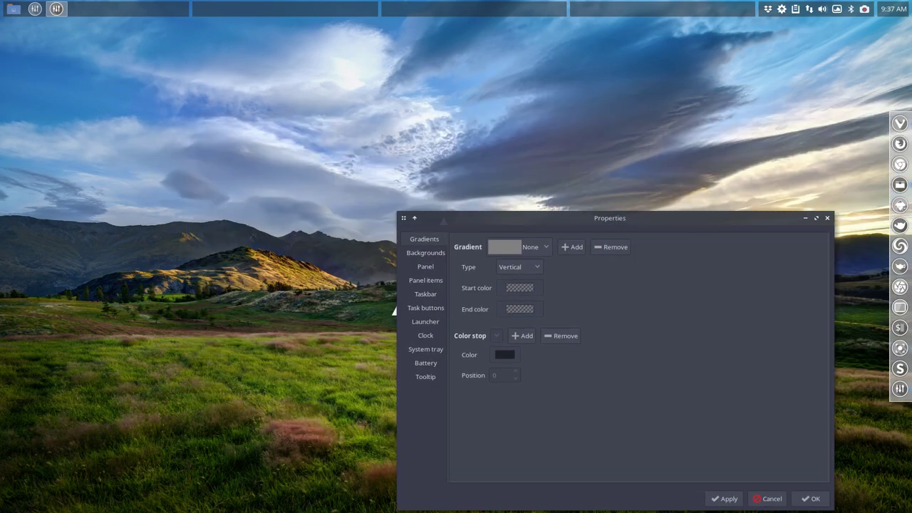
pyautogui.moveTo(599, 215); pyautogui.dragTo(295, 80)
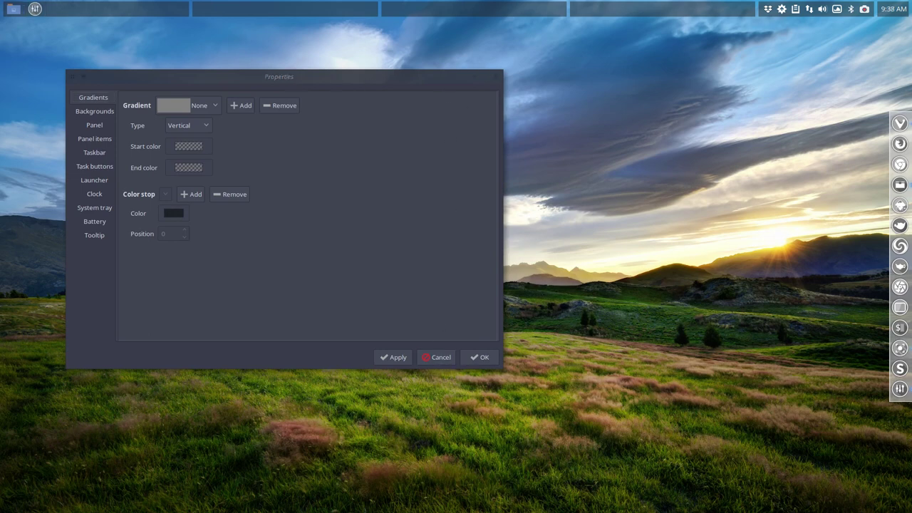
pyautogui.moveTo(298, 76); pyautogui.dragTo(392, 86)
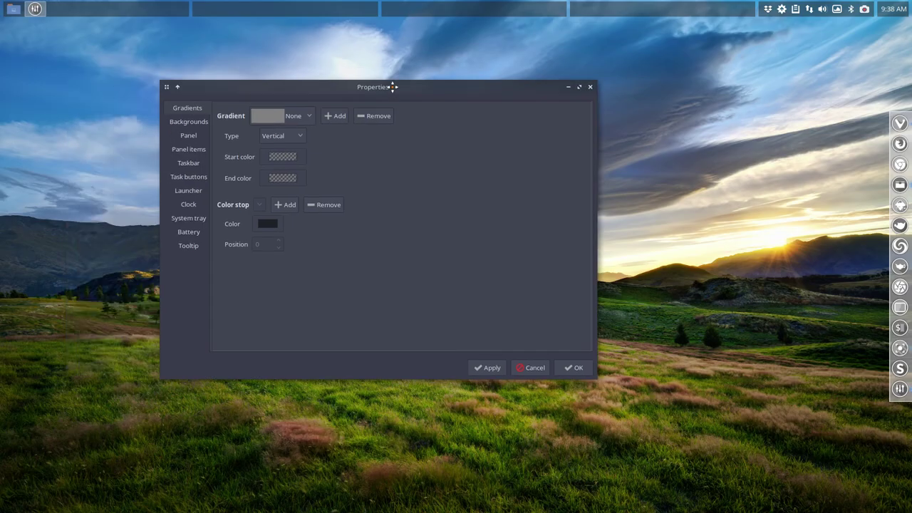
pyautogui.doubleClick(391, 86)
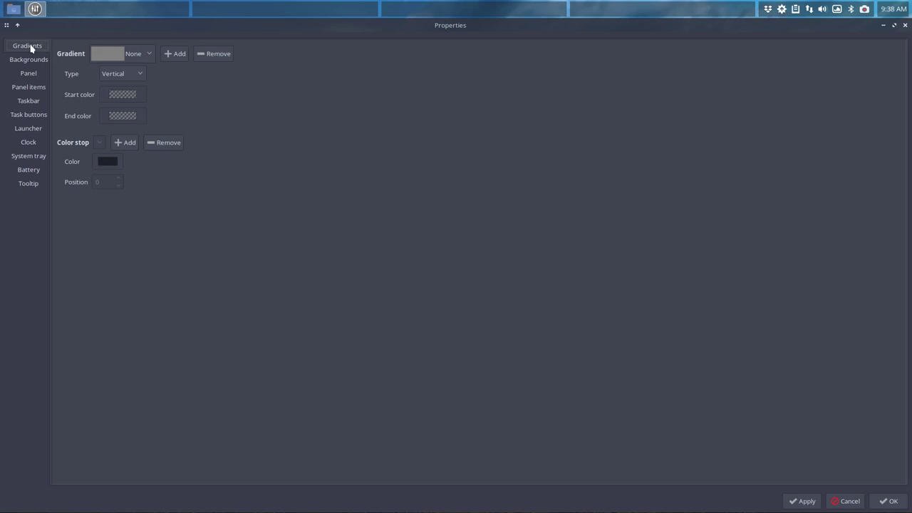
# Step: Examine the theme's gradient choices and its background definitions, including the gradient options of the Urgent task background
pyautogui.click(150, 58)
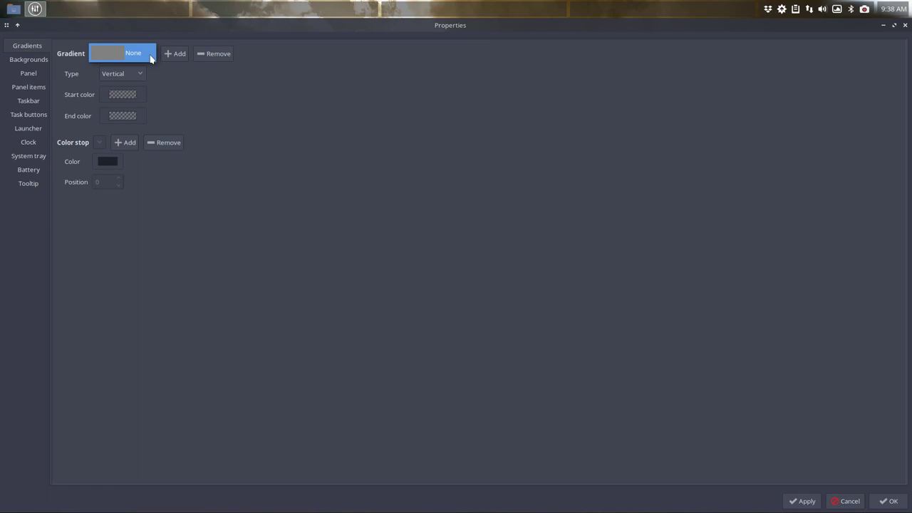
pyautogui.click(150, 59)
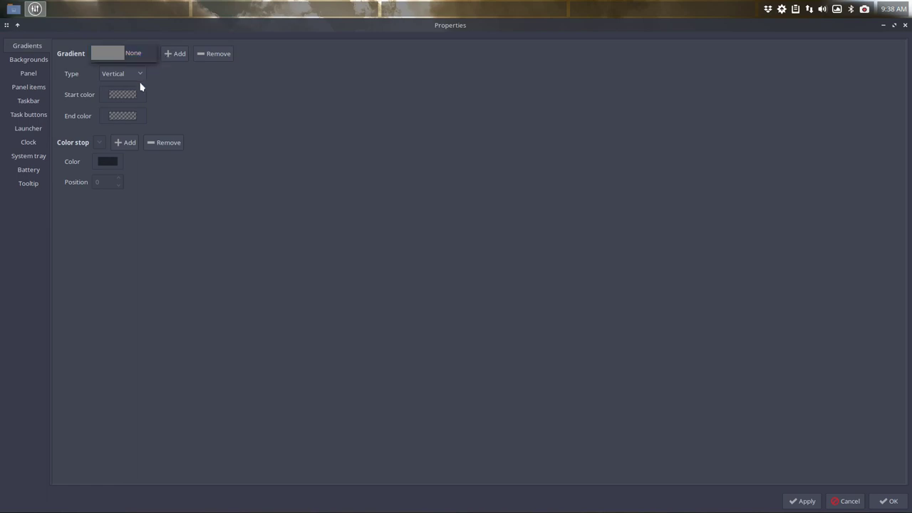
pyautogui.click(36, 62)
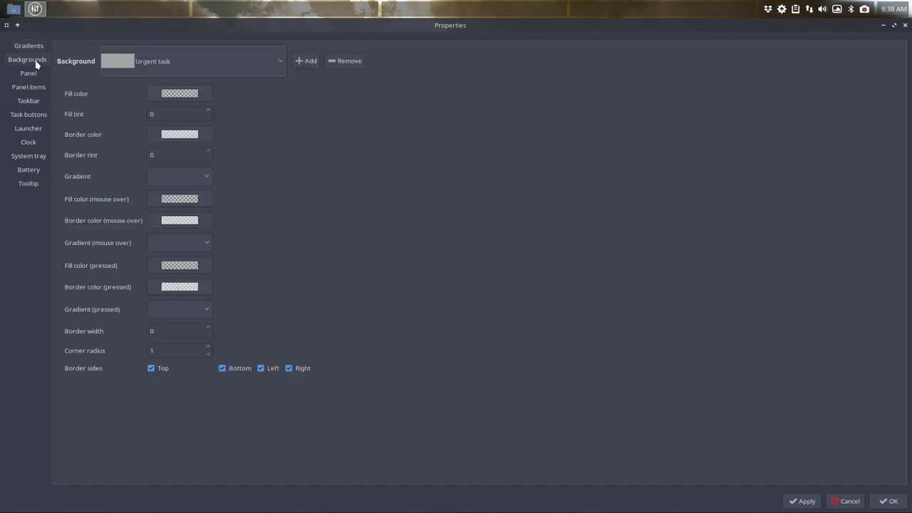
pyautogui.click(281, 64)
pyautogui.scroll(1, 281, 65)
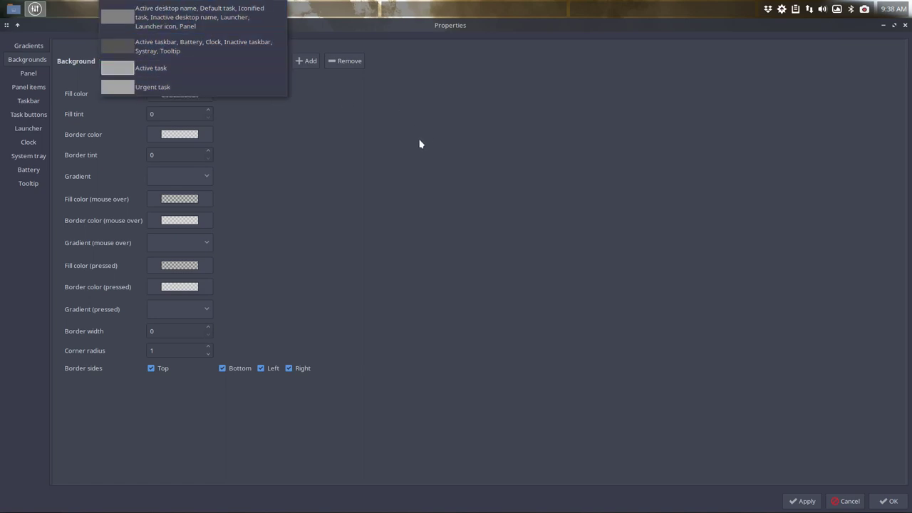
pyautogui.click(151, 89)
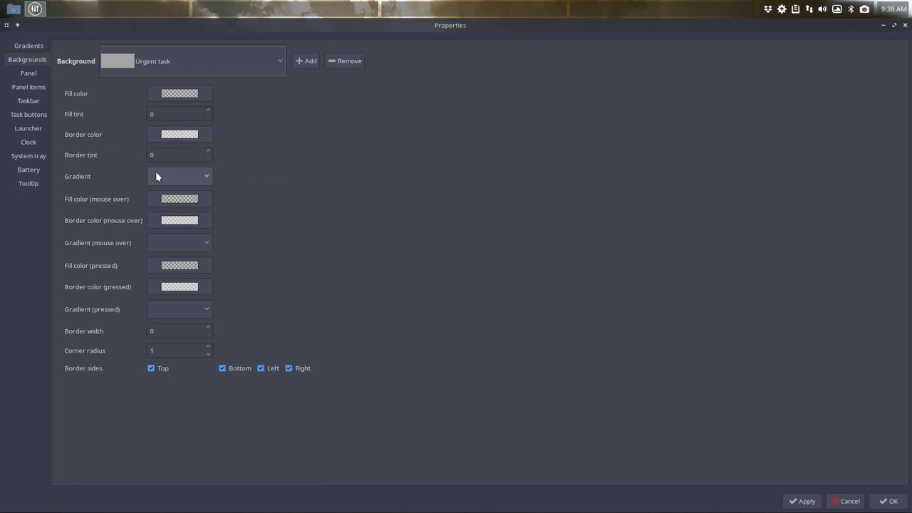
pyautogui.click(202, 182)
pyautogui.click(250, 180)
# Step: Try the panel at the bottom centre of the screen, applying the change, and restore its top-centre position
pyautogui.click(27, 74)
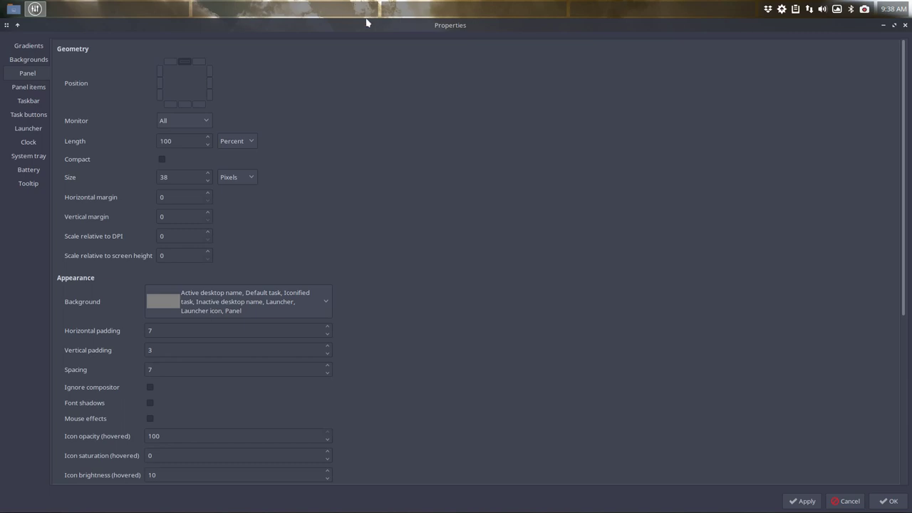
pyautogui.click(171, 62)
pyautogui.click(184, 104)
pyautogui.click(802, 501)
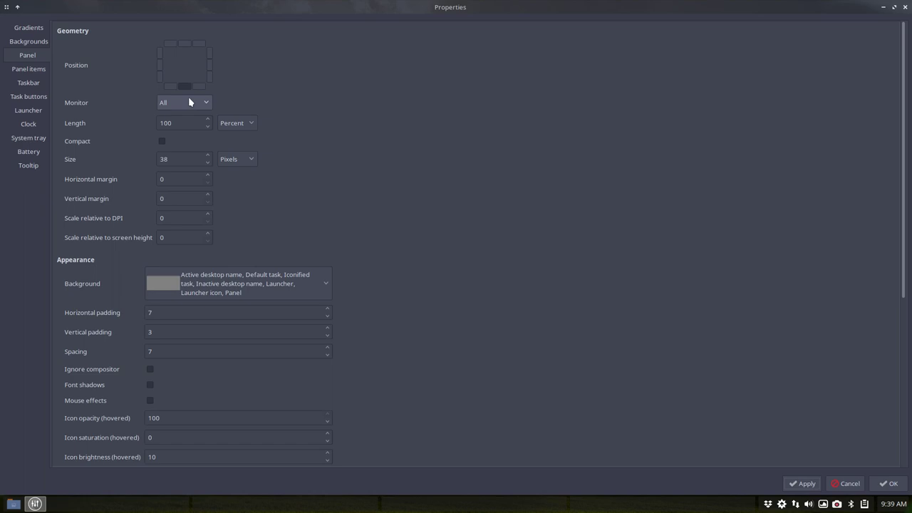
pyautogui.click(184, 43)
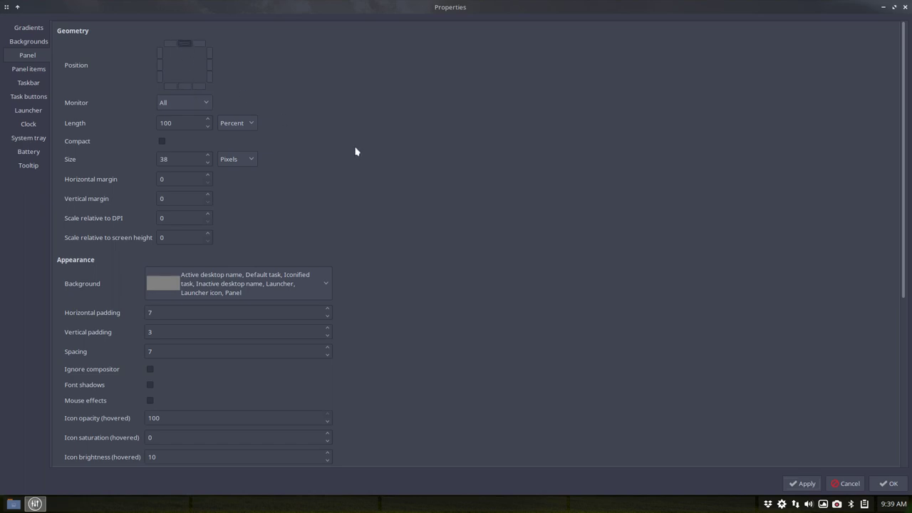
pyautogui.click(803, 483)
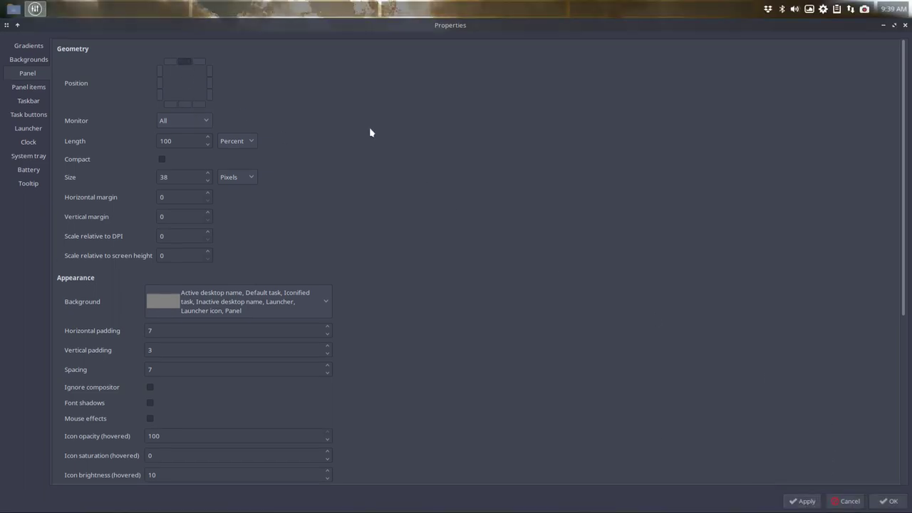
# Step: Enable the Compact option in the panel geometry and apply it
pyautogui.click(162, 160)
pyautogui.click(803, 500)
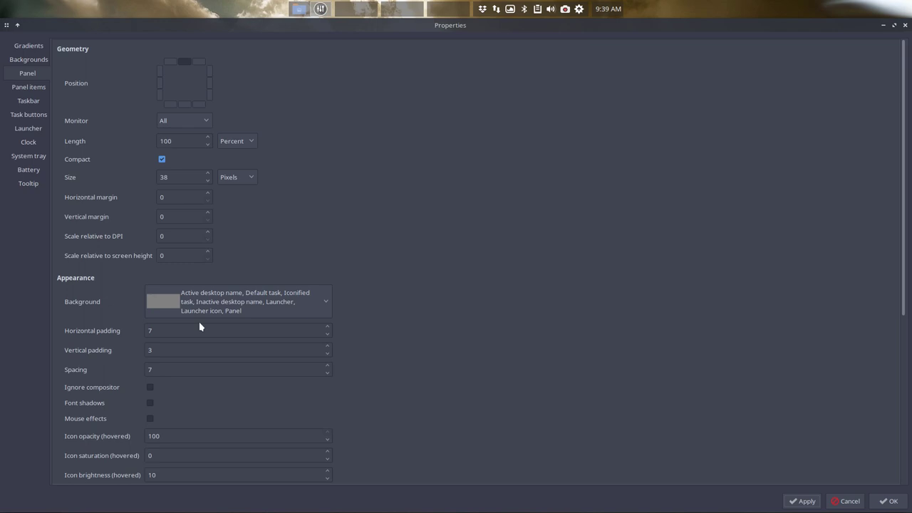
# Step: Set the panel background to the Active taskbar, Battery, Clock, Inactive taskbar, Systray, Tooltip style and apply it
pyautogui.click(328, 300)
pyautogui.click(238, 328)
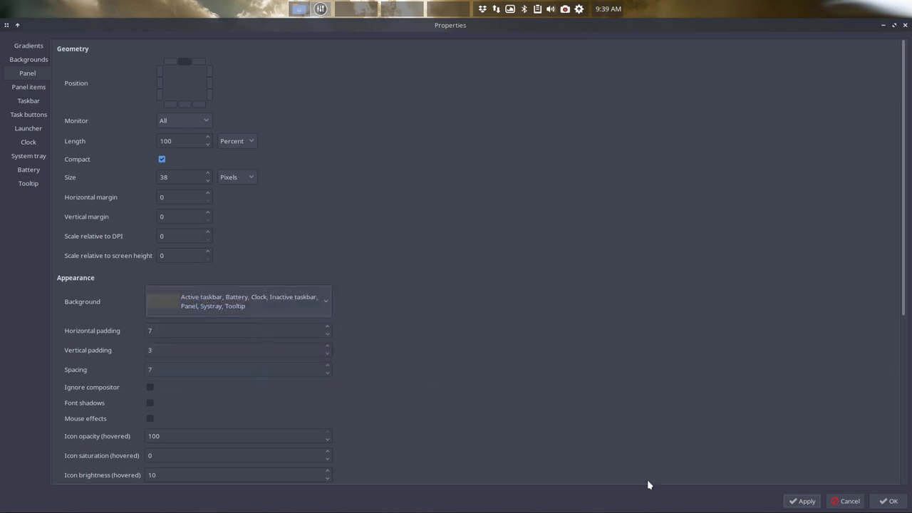
pyautogui.click(800, 502)
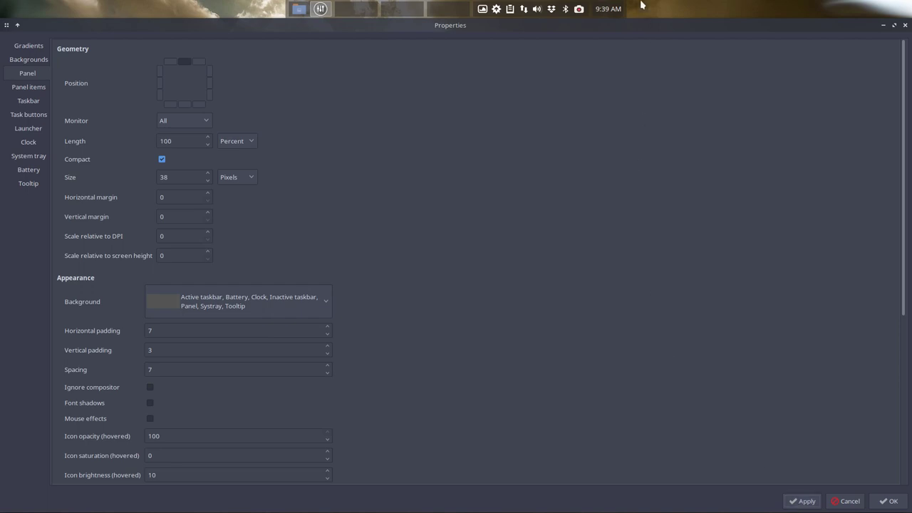
# Step: Switch the panel background to the Active task style and apply it
pyautogui.click(212, 308)
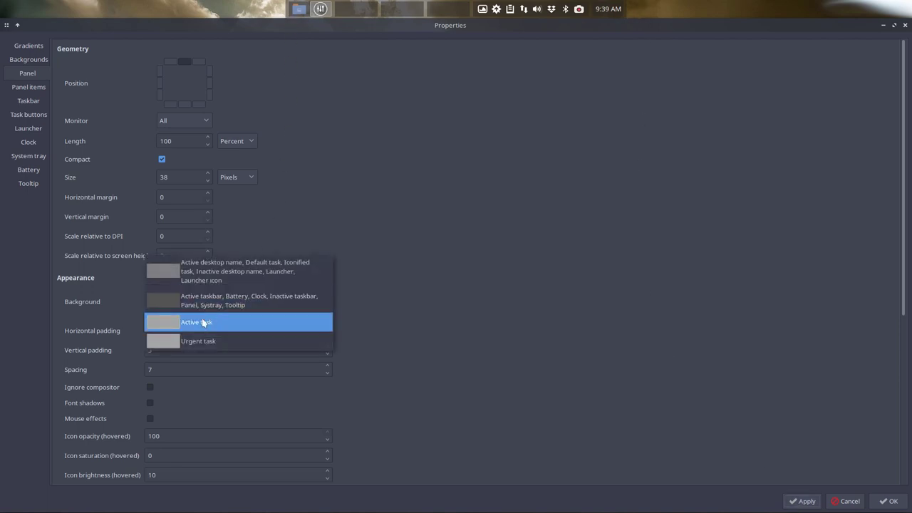
pyautogui.click(194, 324)
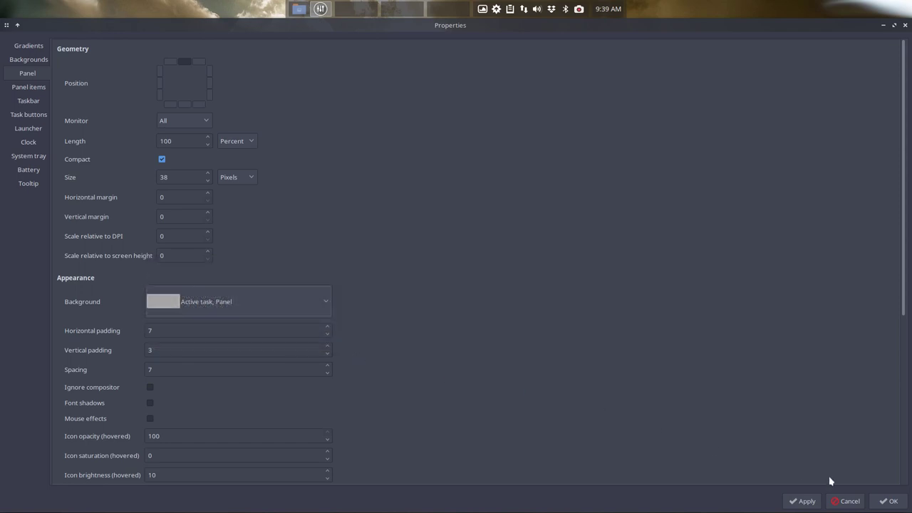
pyautogui.click(806, 508)
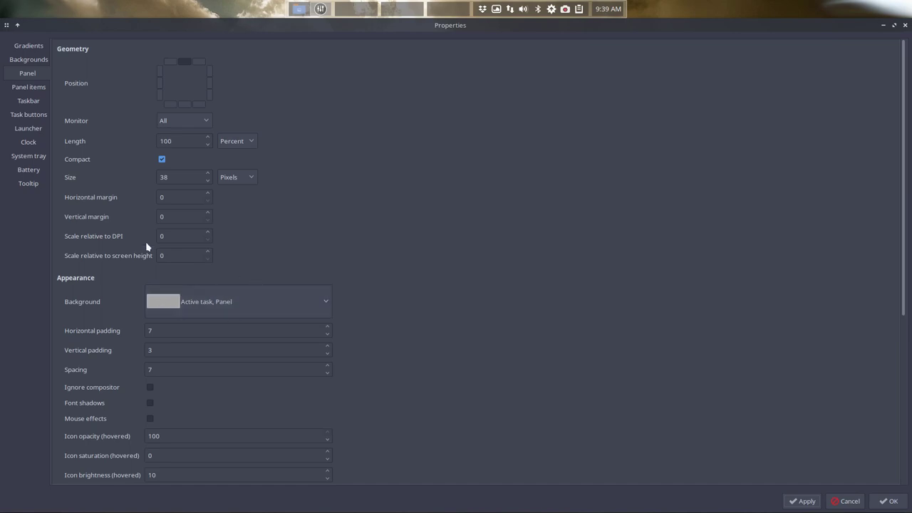
# Step: Give the Active task, Panel background definition a red fill color, #CC0101, and apply it
pyautogui.click(30, 60)
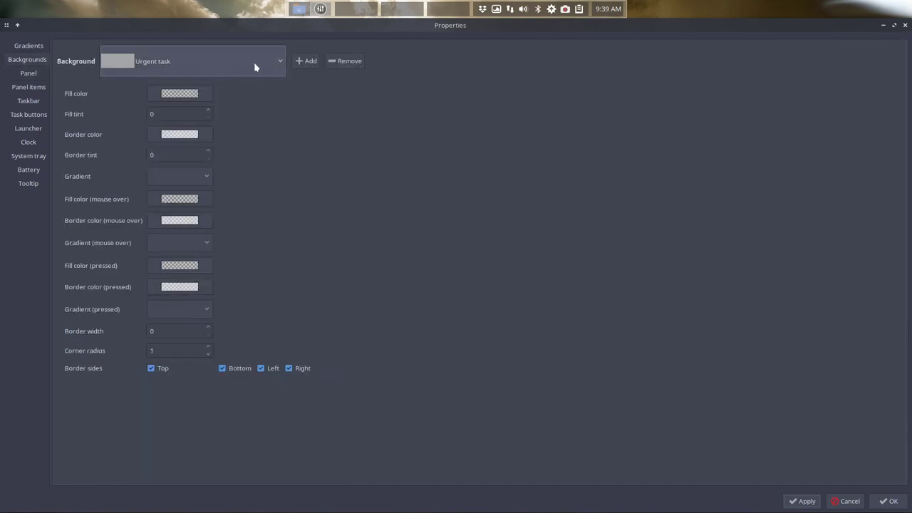
pyautogui.click(275, 62)
pyautogui.click(227, 48)
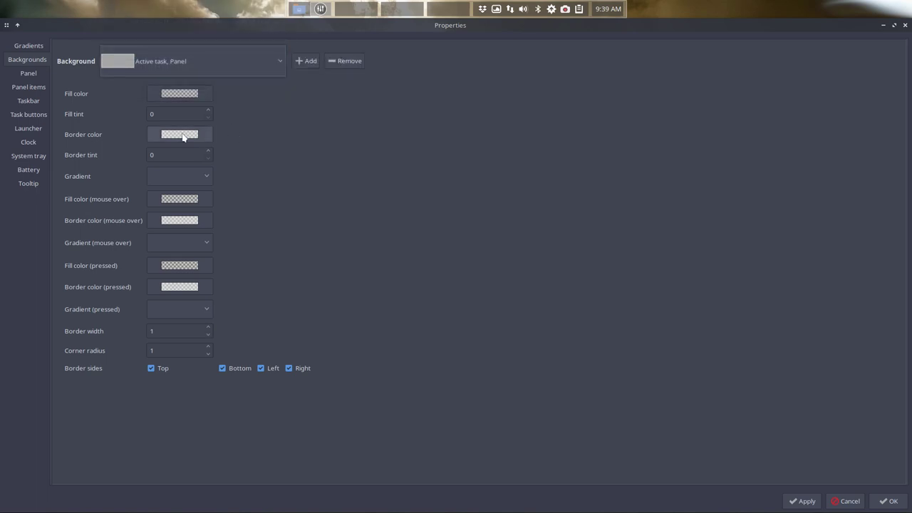
pyautogui.click(185, 93)
pyautogui.moveTo(370, 273); pyautogui.dragTo(397, 263)
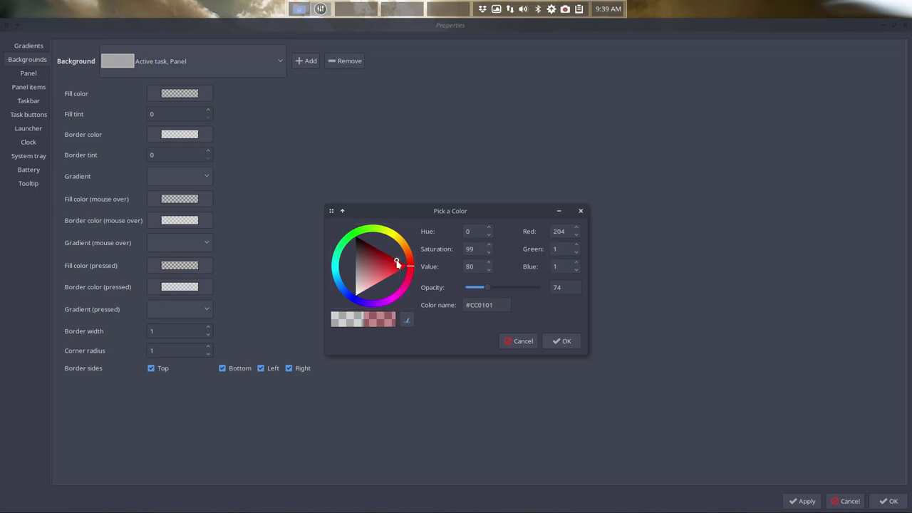
pyautogui.click(562, 341)
pyautogui.click(805, 501)
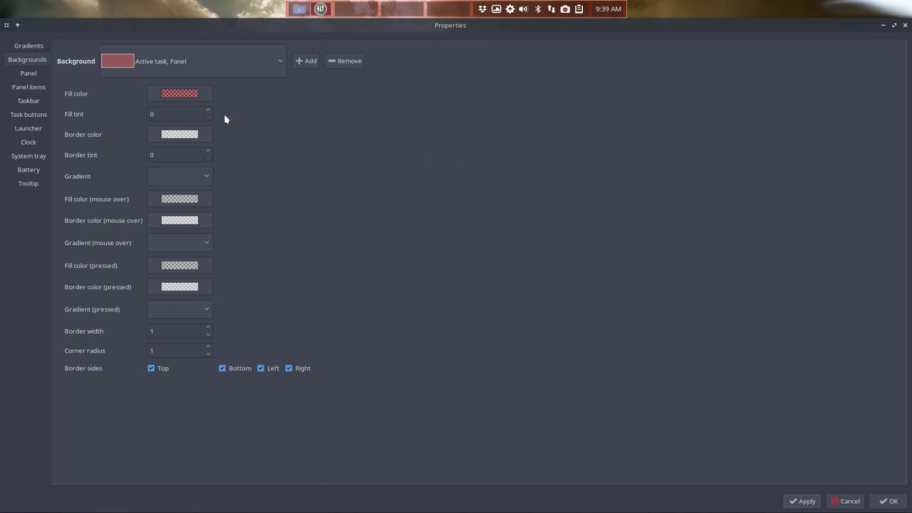
# Step: Set the fill color of the Active task, Panel background to the pale tone #DABDBD and apply it
pyautogui.click(184, 97)
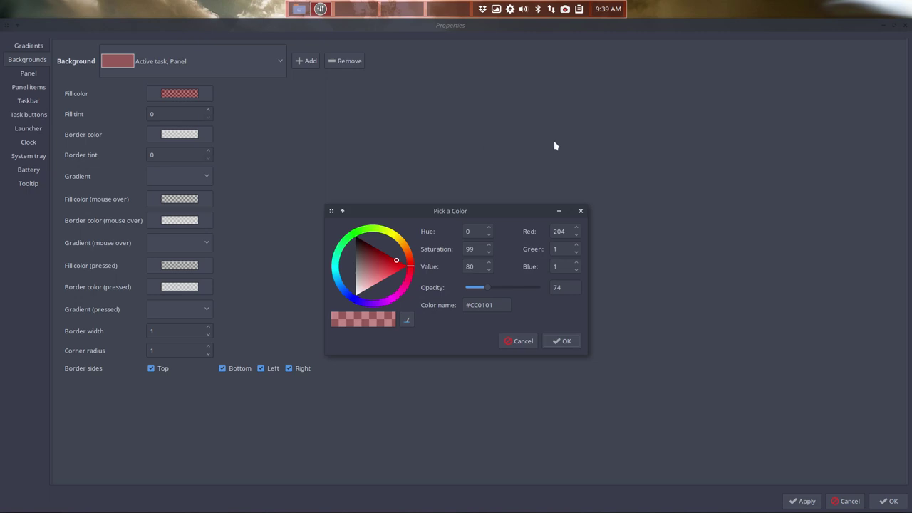
pyautogui.click(522, 342)
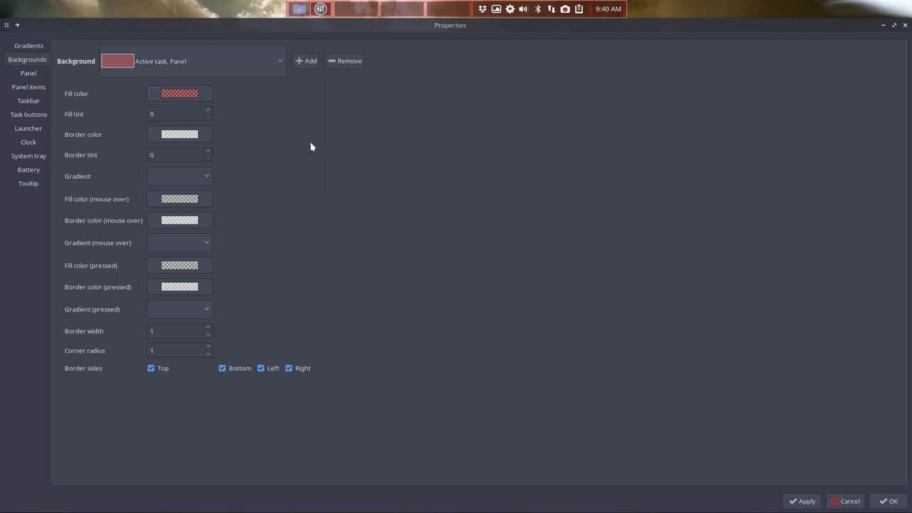
pyautogui.click(183, 93)
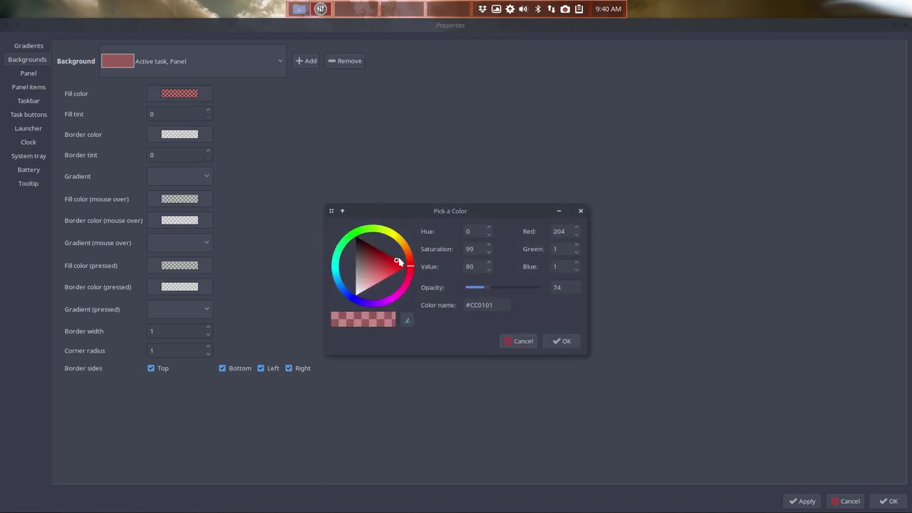
pyautogui.click(378, 274)
pyautogui.moveTo(377, 275); pyautogui.dragTo(361, 283)
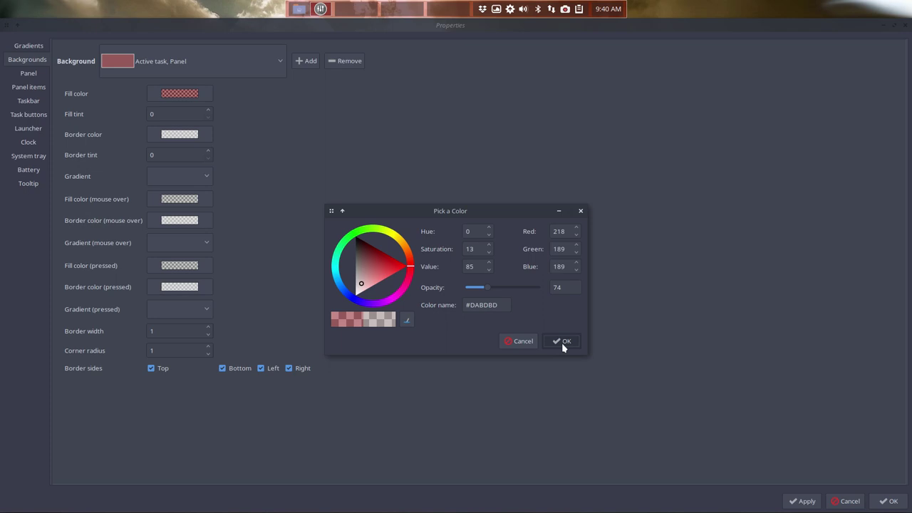
pyautogui.click(561, 342)
pyautogui.click(805, 501)
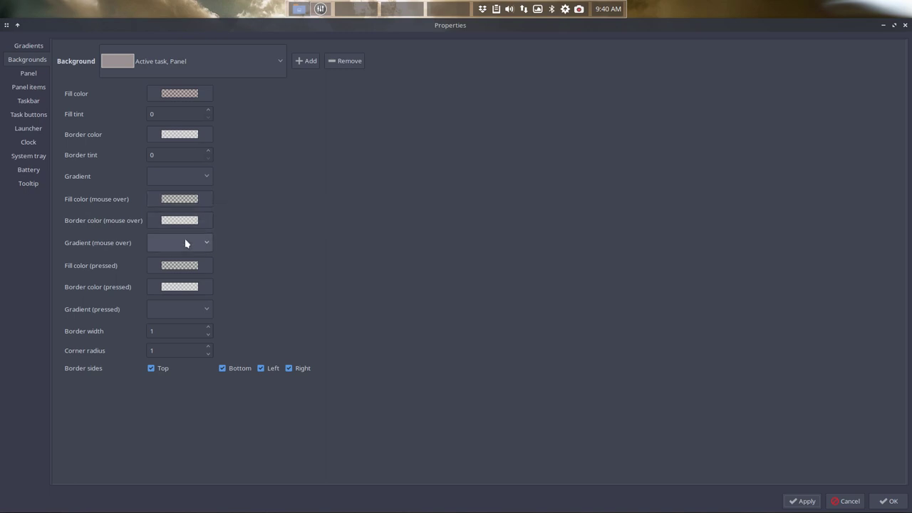
# Step: Set the border width of the Active task, Panel background to 4 and apply it
pyautogui.click(211, 329)
pyautogui.click(211, 329)
pyautogui.click(211, 329)
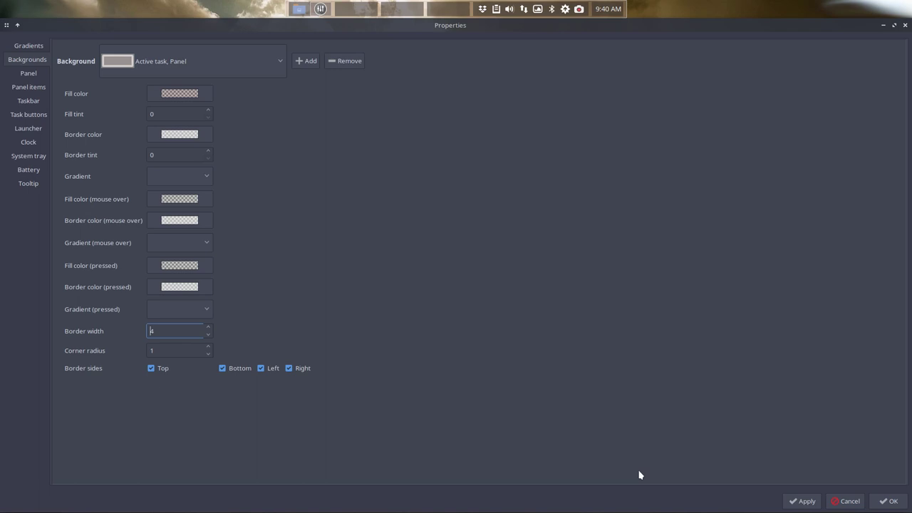
pyautogui.click(791, 500)
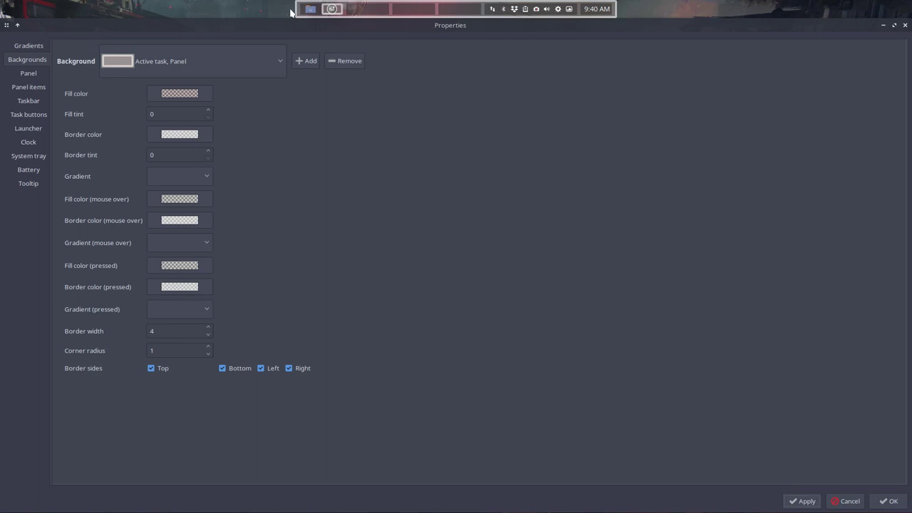
# Step: Return the border width of the Active task, Panel background to 1, increase its corner radius and apply both
pyautogui.click(207, 335)
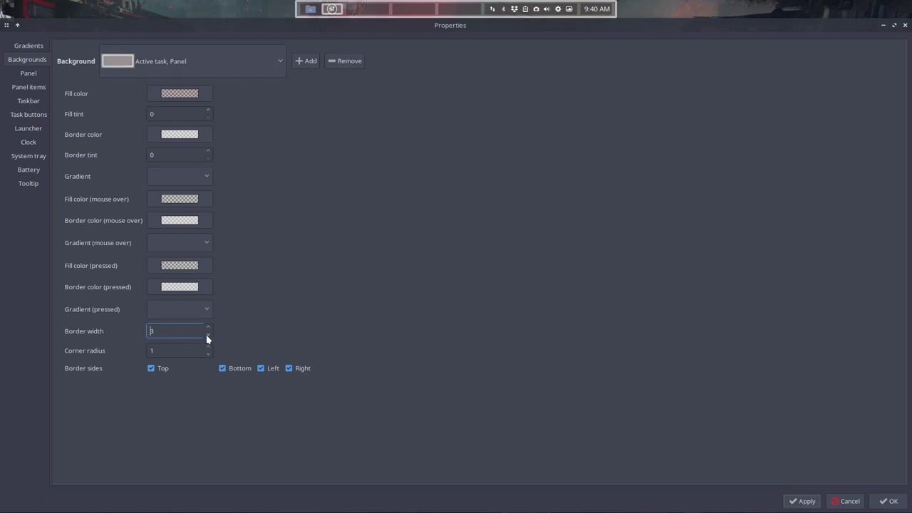
pyautogui.click(207, 335)
pyautogui.click(208, 335)
pyautogui.click(802, 501)
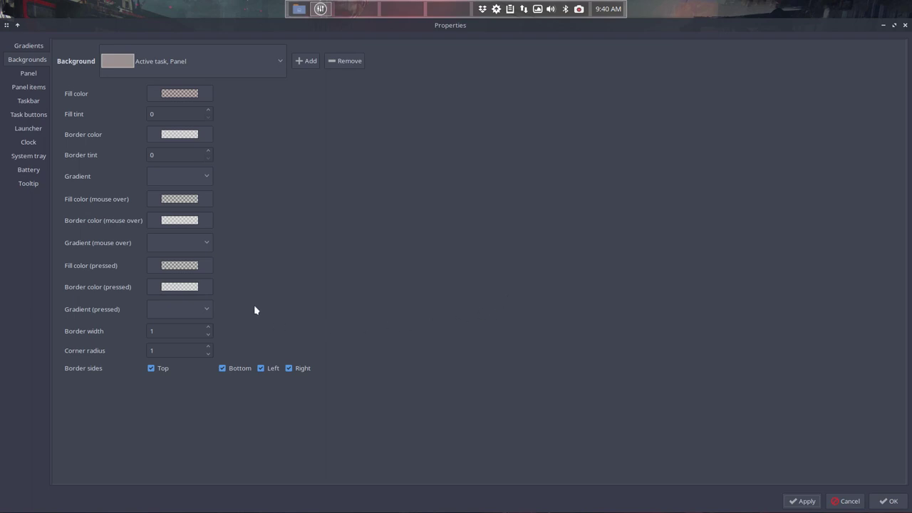
pyautogui.scroll(4, 209, 350)
pyautogui.click(801, 503)
# Step: Set the panel size to 30 pixels in the panel geometry and apply it
pyautogui.click(30, 74)
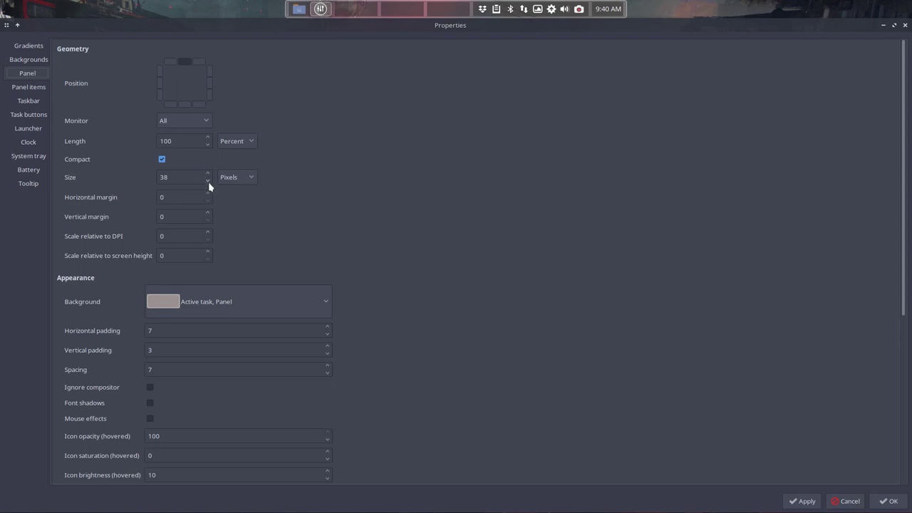
pyautogui.scroll(-3, 208, 183)
pyautogui.click(803, 502)
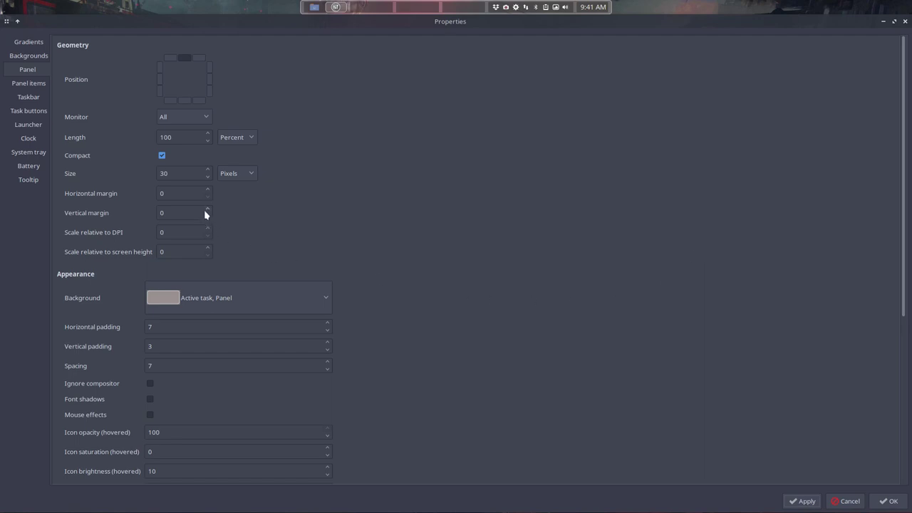
# Step: Change the panel background from Active task to the Active taskbar, Battery, Clock, Inactive taskbar, Systray, Tooltip style and apply it
pyautogui.moveTo(205, 214)
pyautogui.click(283, 294)
pyautogui.click(235, 279)
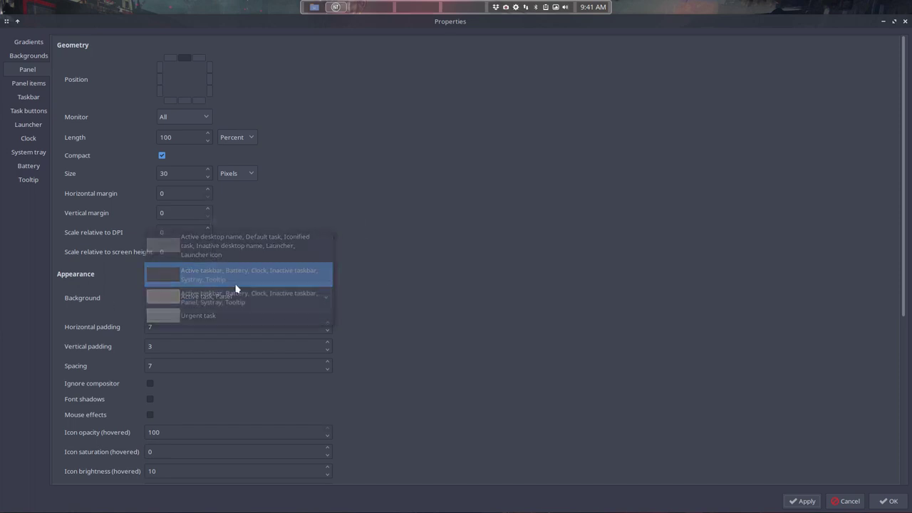
pyautogui.click(796, 502)
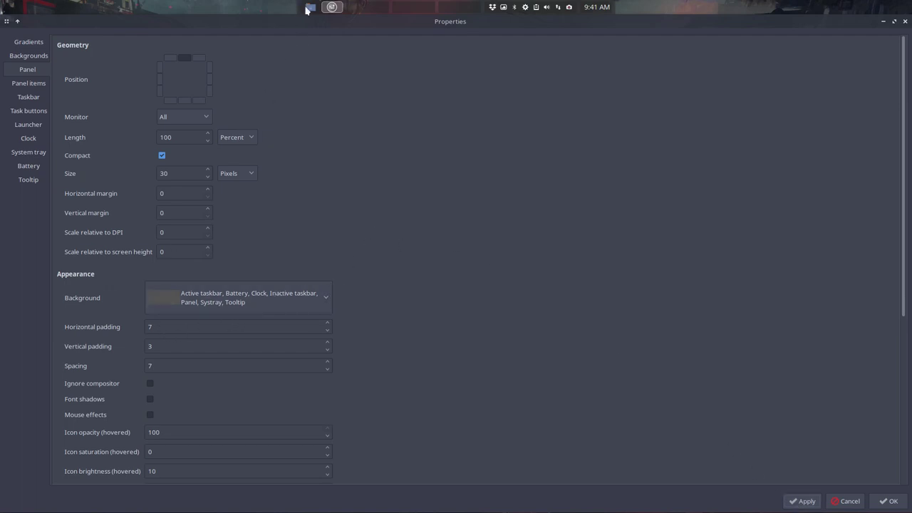
# Step: Try a horizontal padding of 65 for the panel, applying it, and set the padding to 6 and apply that instead
pyautogui.click(326, 325)
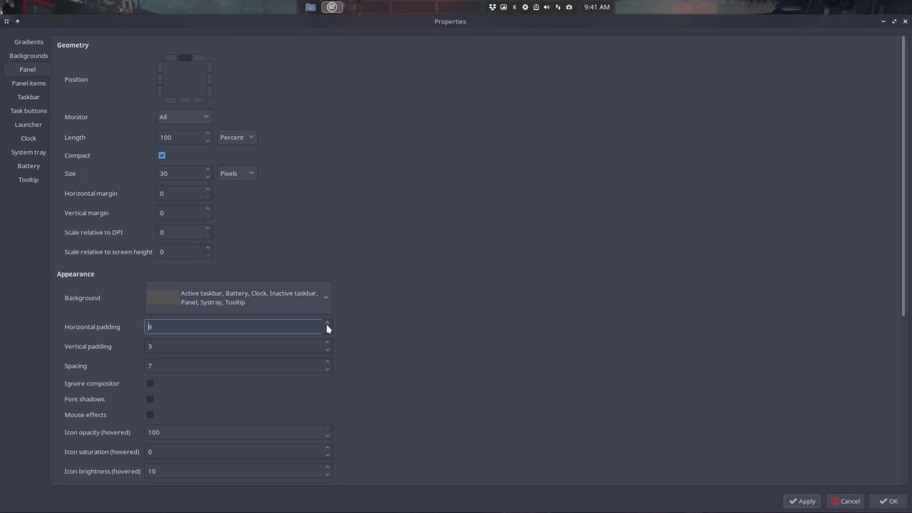
pyautogui.click(798, 502)
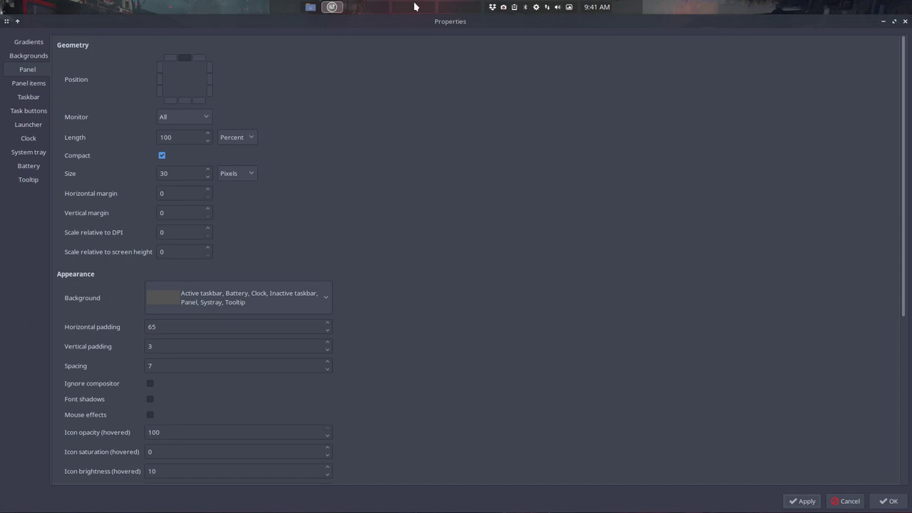
pyautogui.rightClick(329, 331)
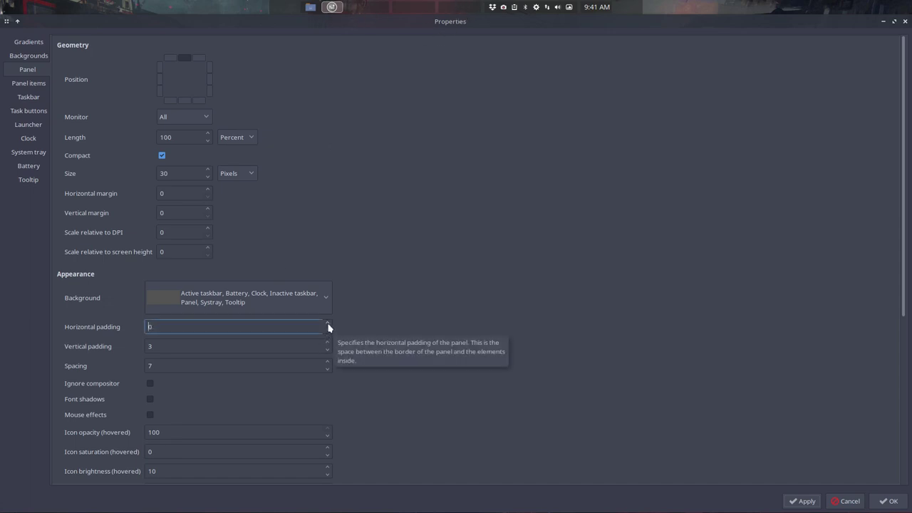
pyautogui.doubleClick(328, 325)
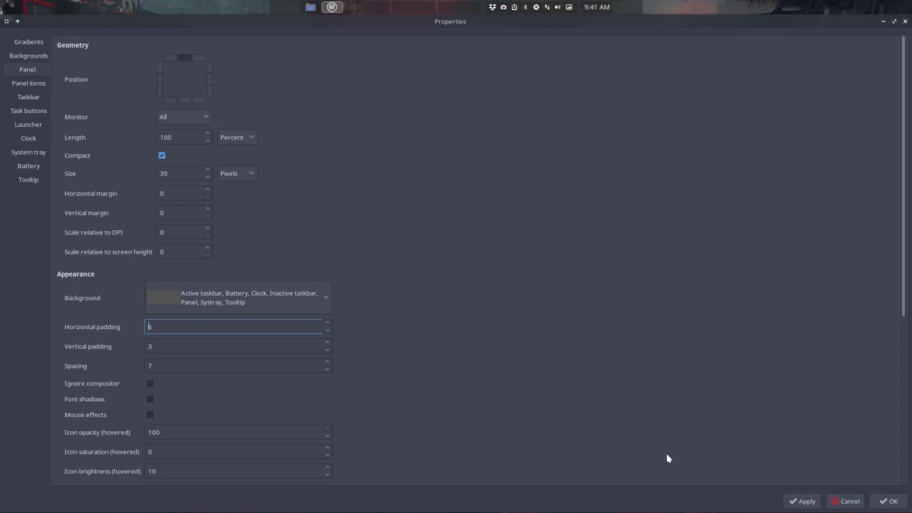
pyautogui.click(801, 501)
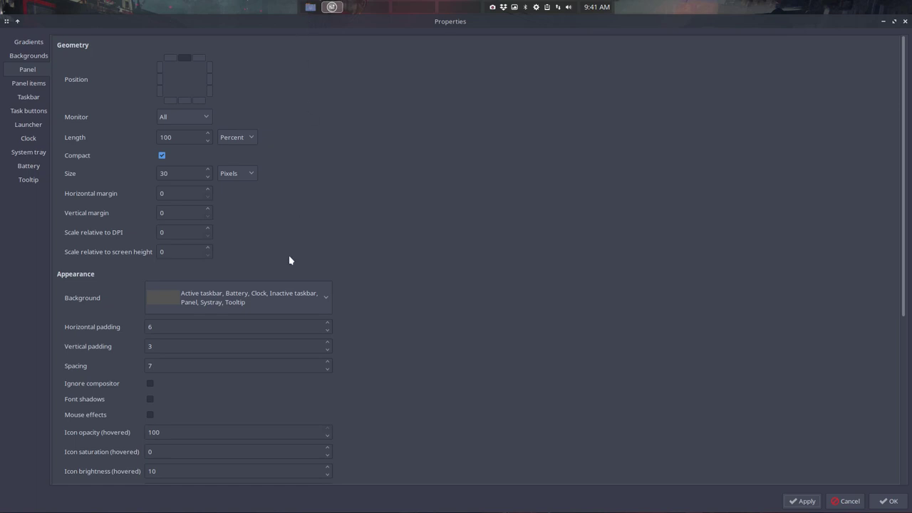
# Step: Increase the spacing in the panel appearance to 15 and apply it
pyautogui.click(327, 362)
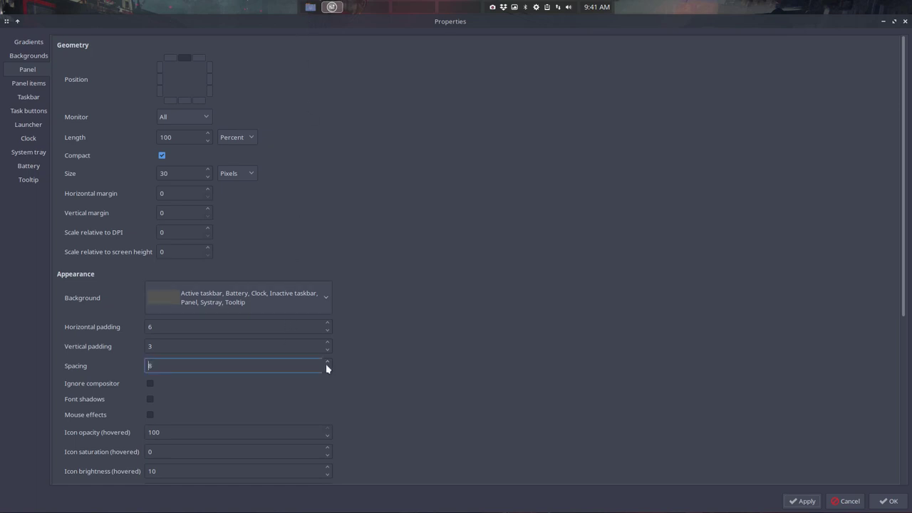
pyautogui.click(327, 363)
pyautogui.click(327, 363)
pyautogui.click(327, 362)
pyautogui.click(327, 362)
pyautogui.click(327, 363)
pyautogui.click(327, 363)
pyautogui.click(802, 501)
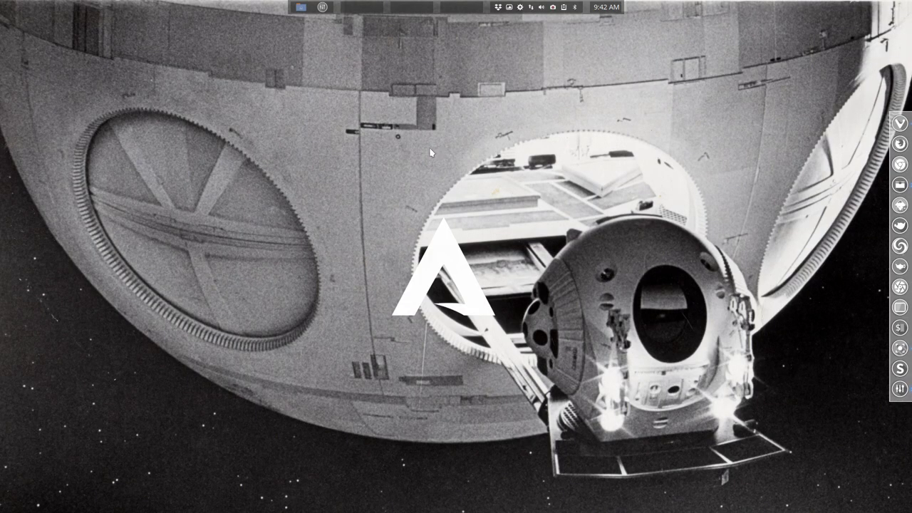
# Step: Bring the theme properties window back up, set the panel spacing to 7 and apply it
pyautogui.click(322, 7)
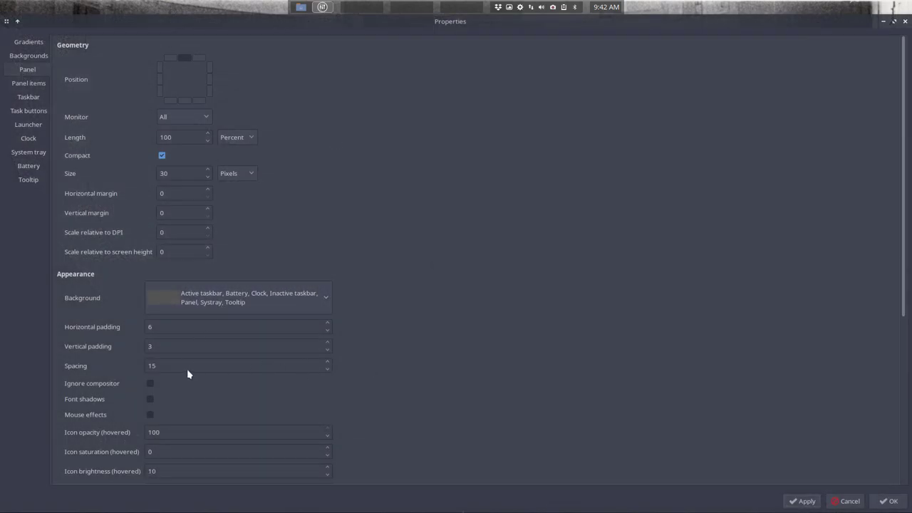
pyautogui.doubleClick(160, 366)
pyautogui.write('7')
pyautogui.click(792, 501)
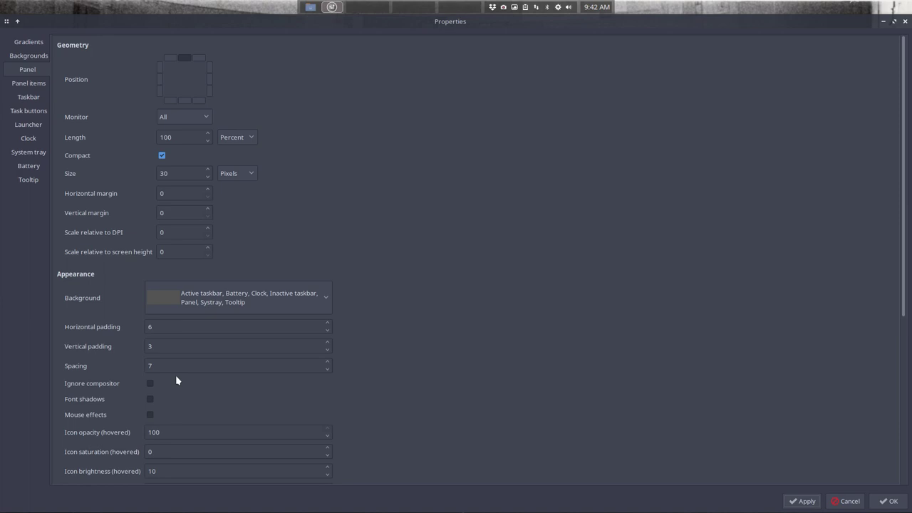
# Step: Try the panel's Autohide option by applying it, and switch it back off and apply again
pyautogui.scroll(-5, 394, 386)
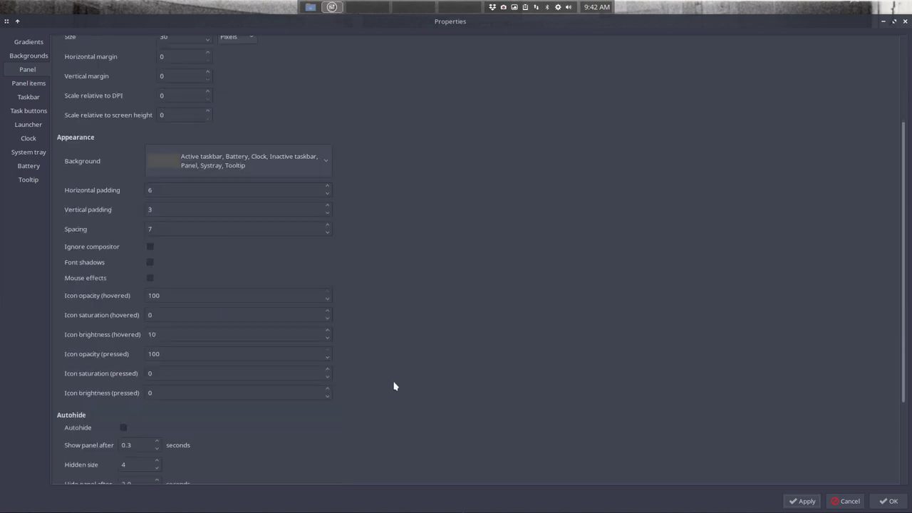
pyautogui.scroll(-1, 394, 386)
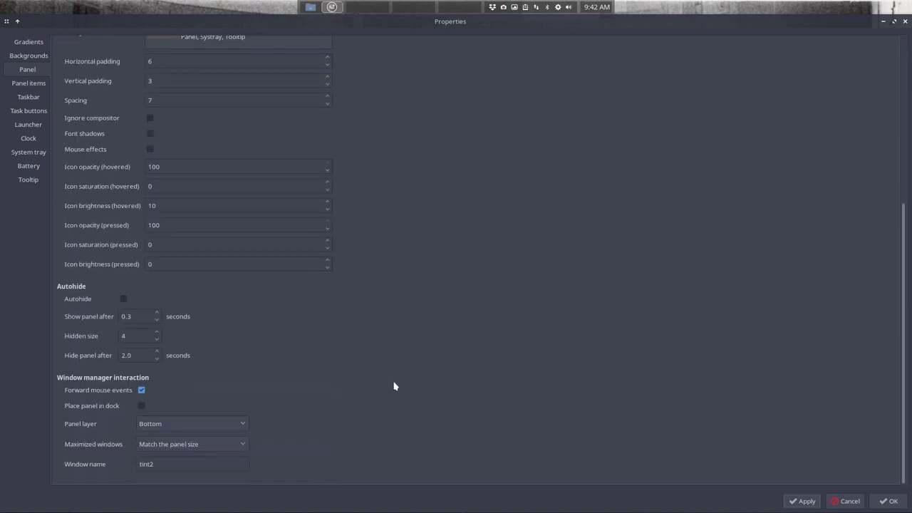
pyautogui.click(131, 297)
pyautogui.click(806, 500)
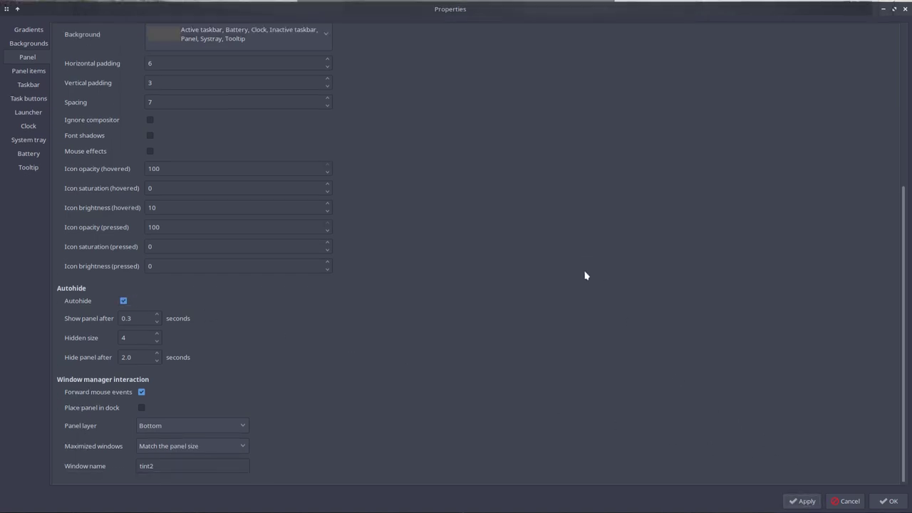
pyautogui.moveTo(499, 1)
pyautogui.click(123, 300)
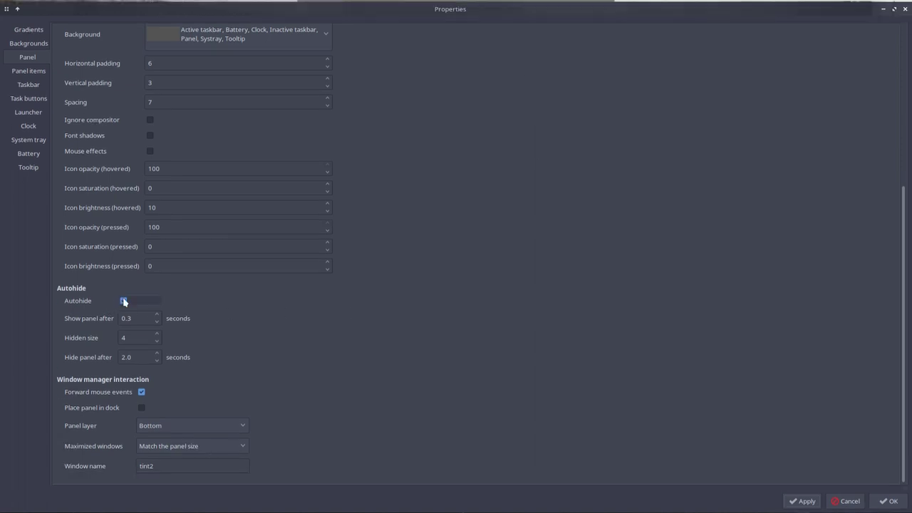
pyautogui.click(792, 501)
pyautogui.scroll(2, 163, 149)
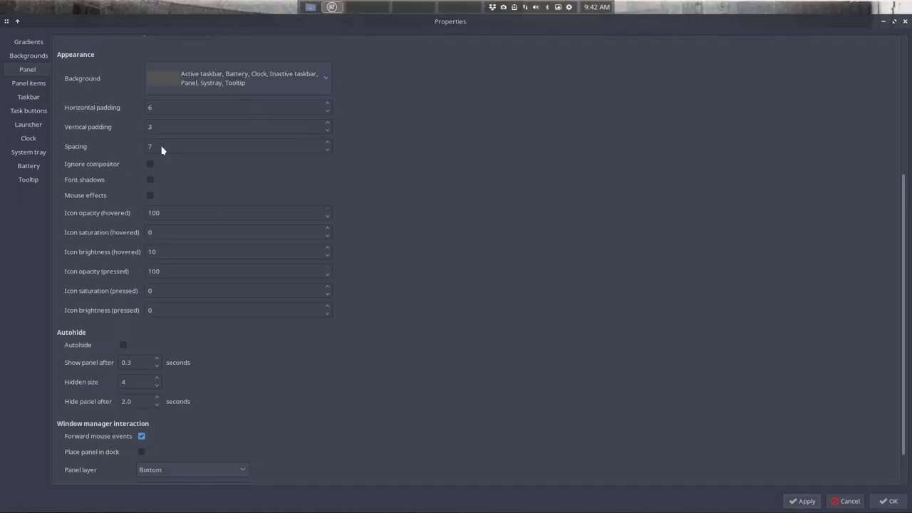
# Step: Examine the selected and available panel items, selecting Battery among the available elements
pyautogui.click(32, 83)
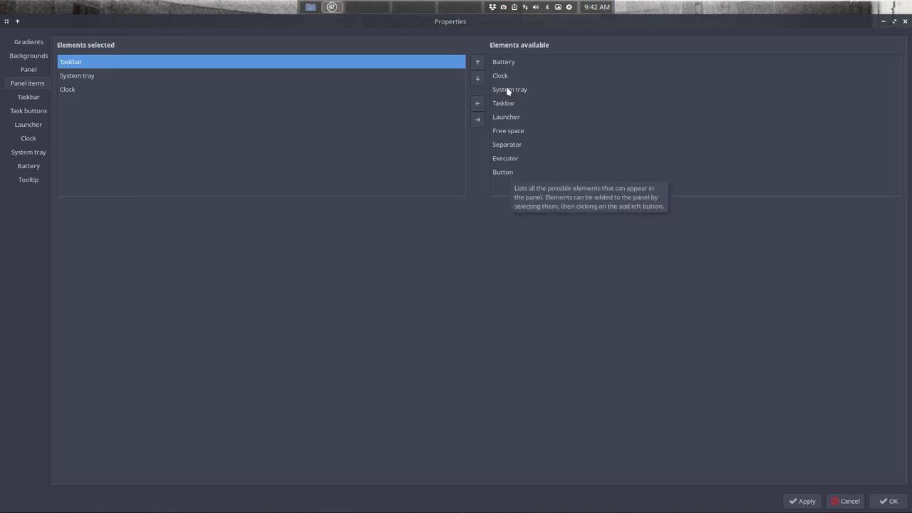
pyautogui.click(506, 63)
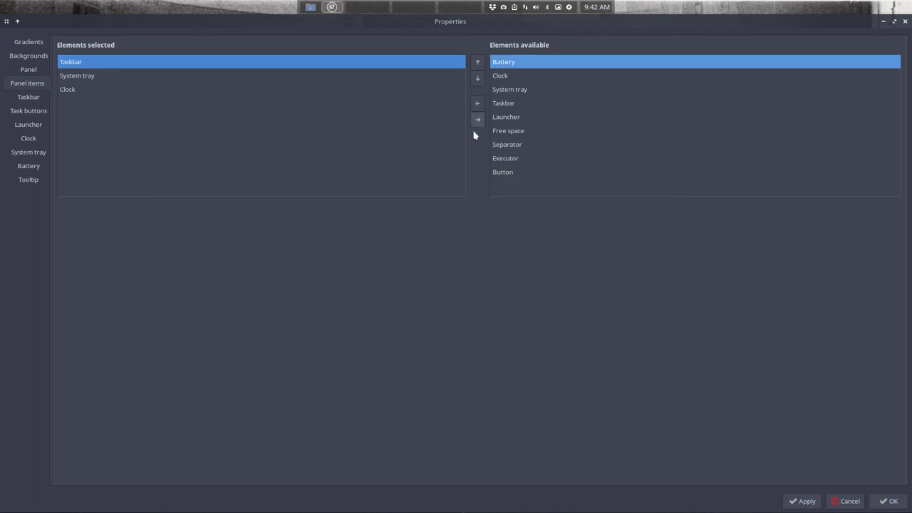
# Step: Compare the taskbar with Distribute size between taskbars on and off, applying each, and leave the option enabled
pyautogui.click(39, 99)
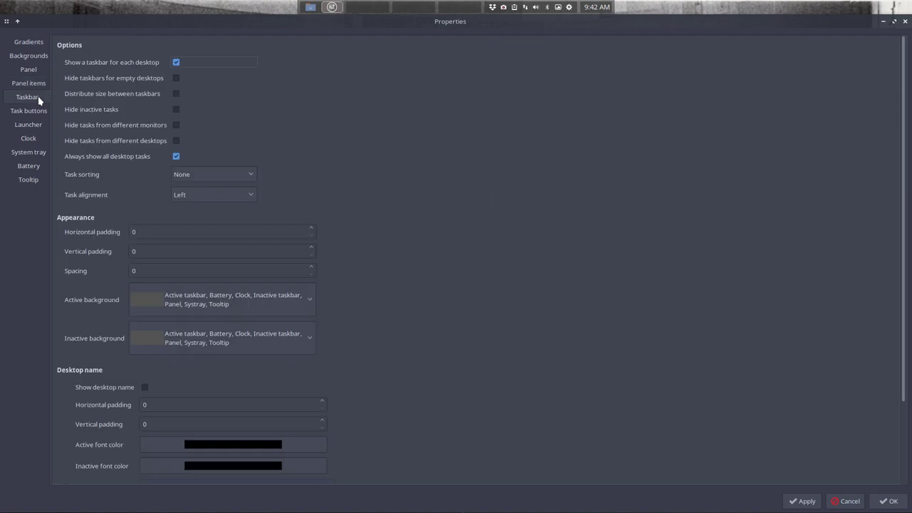
pyautogui.click(177, 94)
pyautogui.click(802, 501)
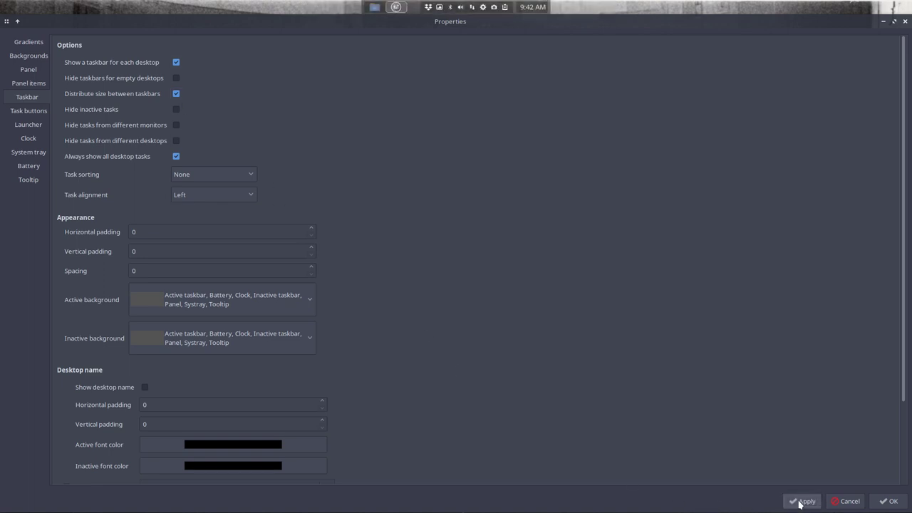
pyautogui.click(177, 95)
pyautogui.click(802, 501)
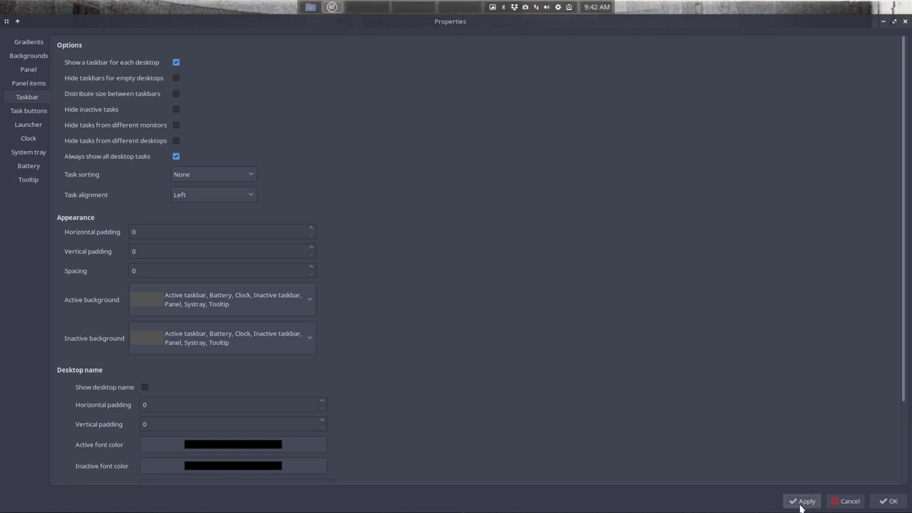
pyautogui.click(177, 93)
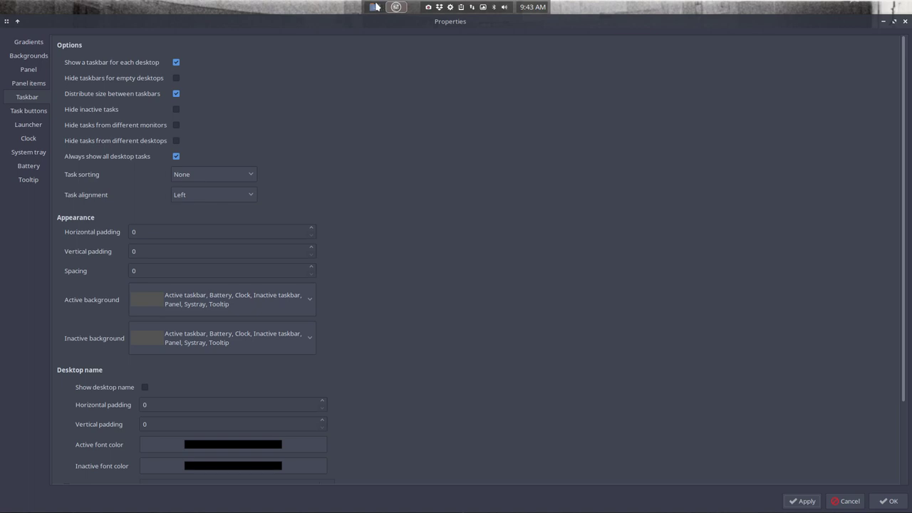
# Step: Try the Active task style as the taskbar's active background, and return it to the Battery, Clock, Inactive taskbar, Panel, Systray, Tooltip style, applying both
pyautogui.click(184, 302)
pyautogui.click(186, 322)
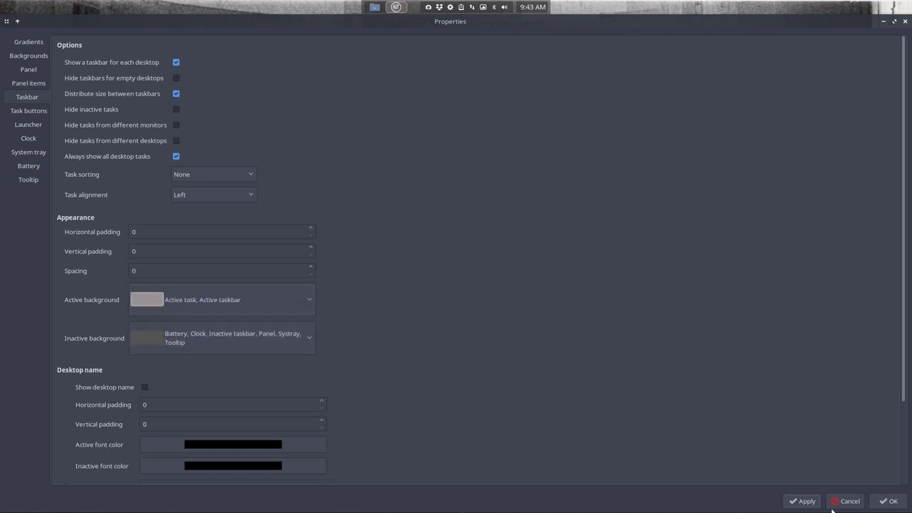
pyautogui.click(807, 501)
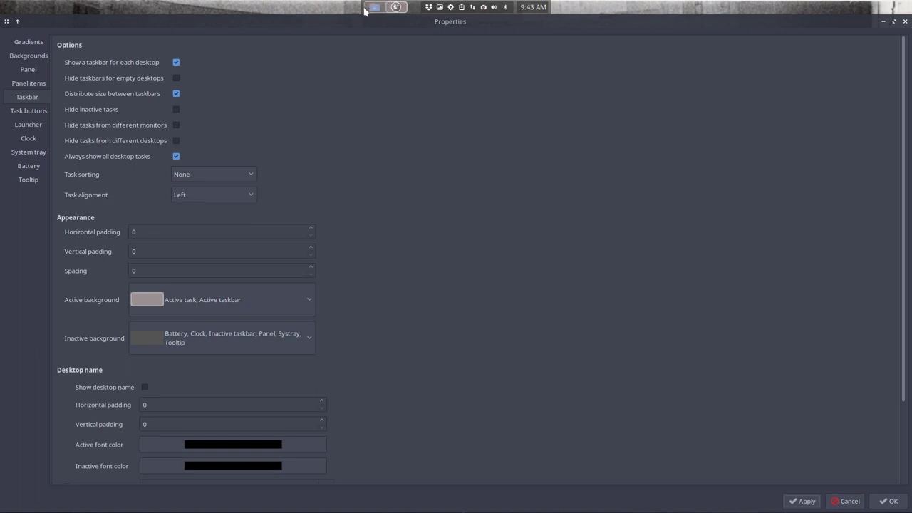
pyautogui.click(279, 303)
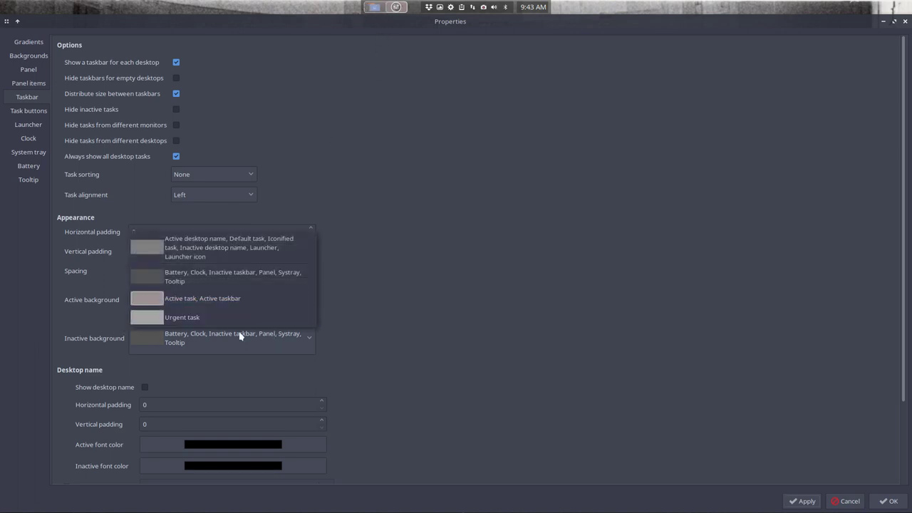
pyautogui.click(242, 277)
pyautogui.click(805, 501)
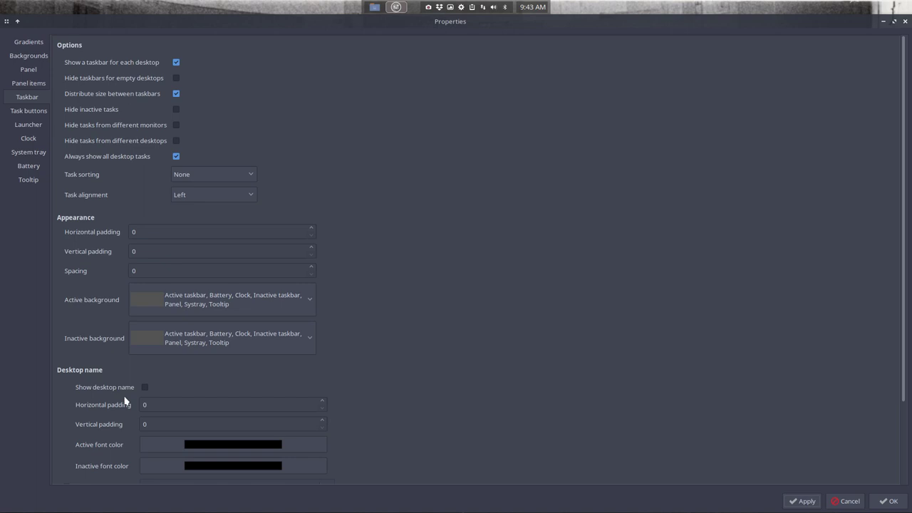
# Step: Try showing the desktop name on the taskbars by applying it, and disable it and apply again
pyautogui.scroll(-3, 453, 380)
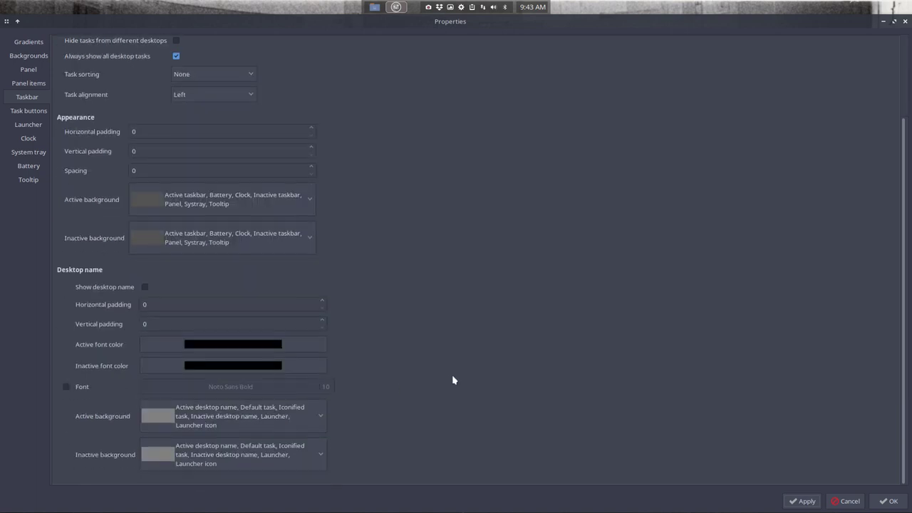
pyautogui.click(805, 501)
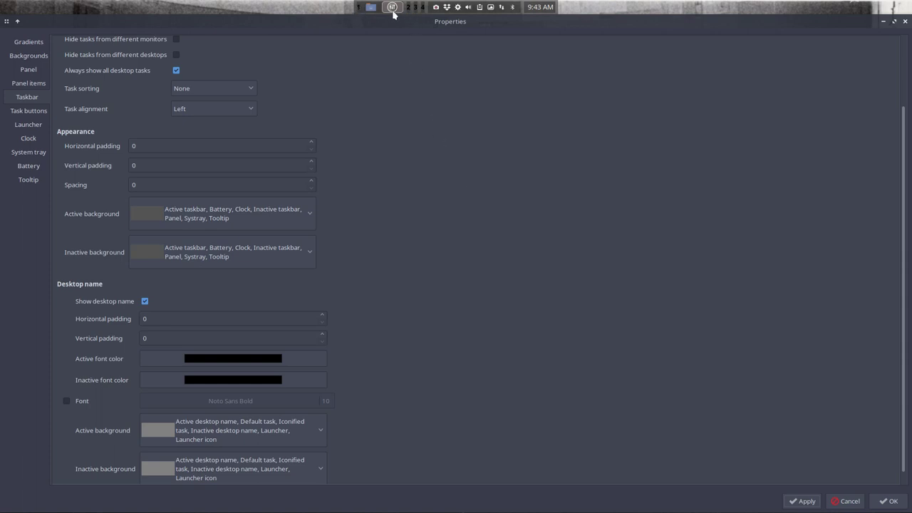
pyautogui.click(145, 302)
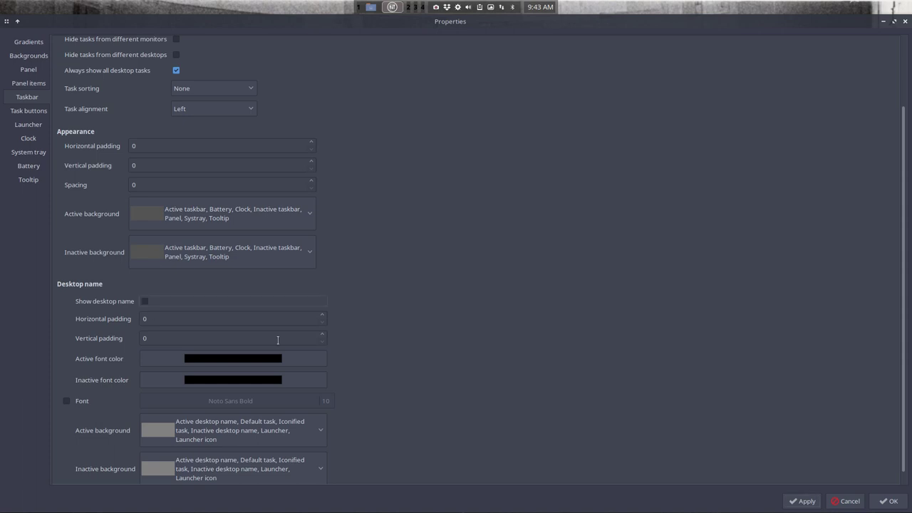
pyautogui.click(803, 502)
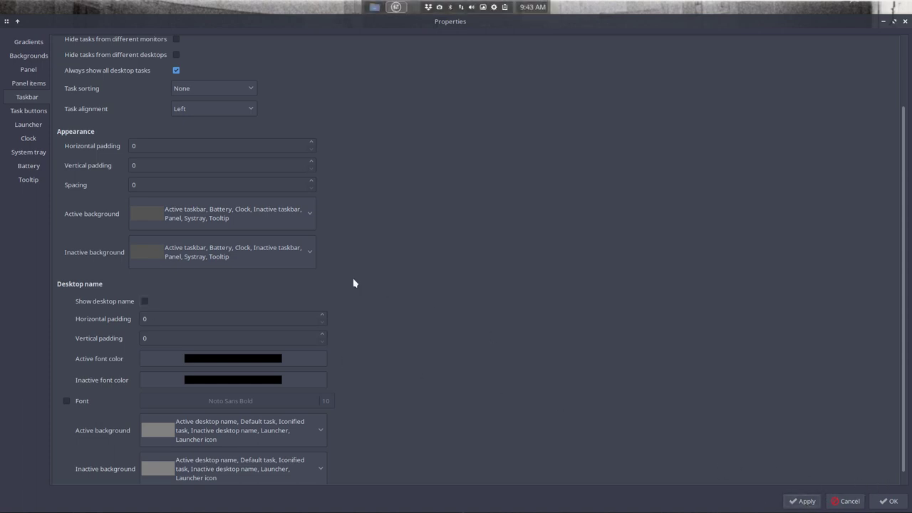
# Step: Open the task button settings and test the Toggle or iconify action on the file manager's task button
pyautogui.click(28, 112)
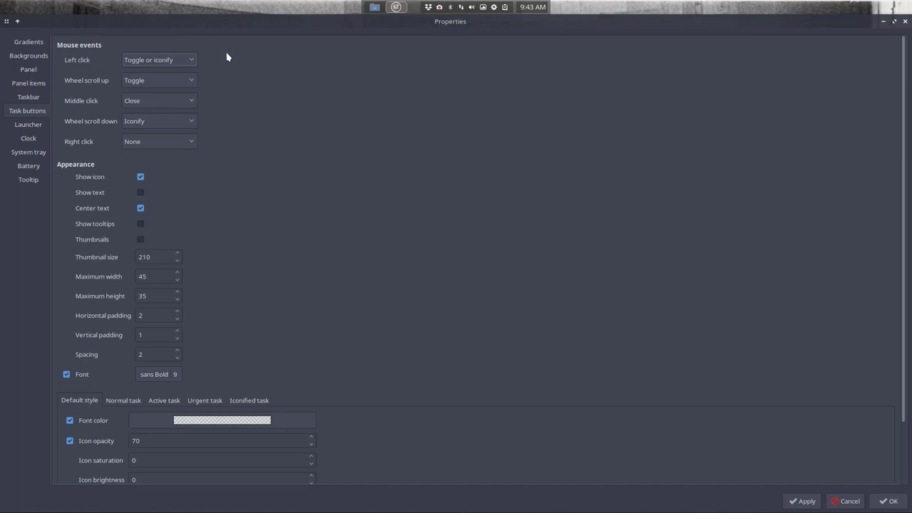
pyautogui.click(374, 9)
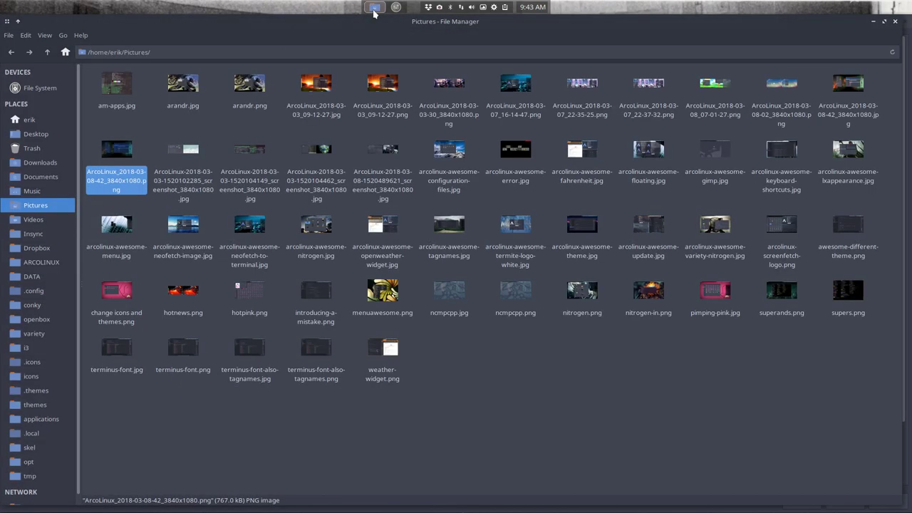
pyautogui.click(374, 9)
pyautogui.click(374, 9)
pyautogui.click(374, 9)
pyautogui.click(374, 9)
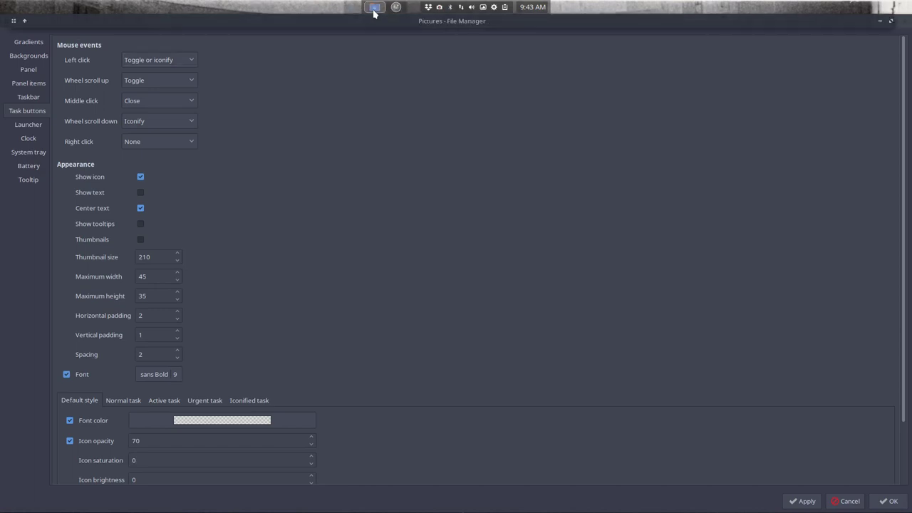
pyautogui.click(374, 8)
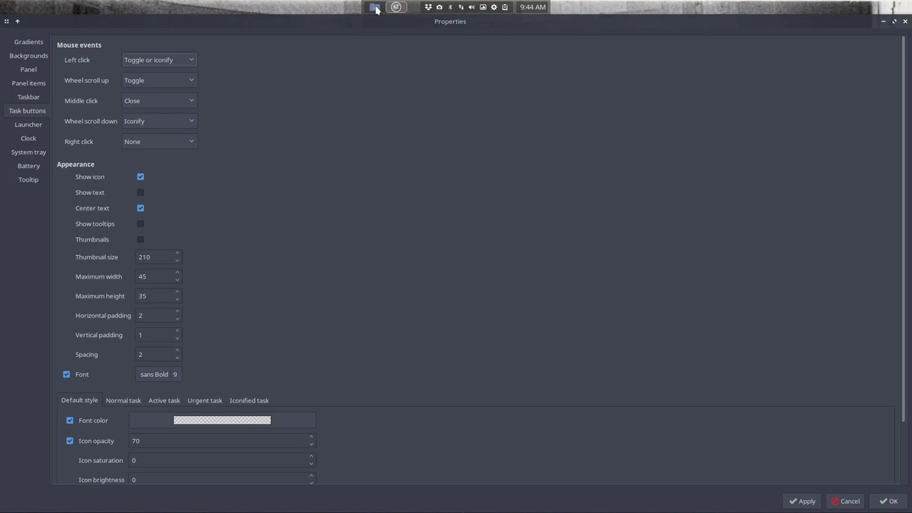
# Step: Set the task buttons' Right click mouse event to Close, test it on the file manager's task button and apply it
pyautogui.click(171, 142)
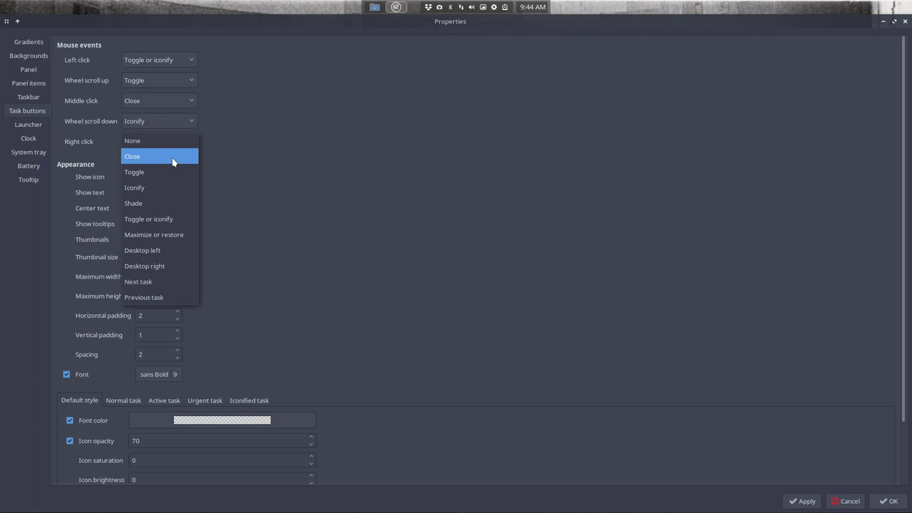
pyautogui.click(173, 161)
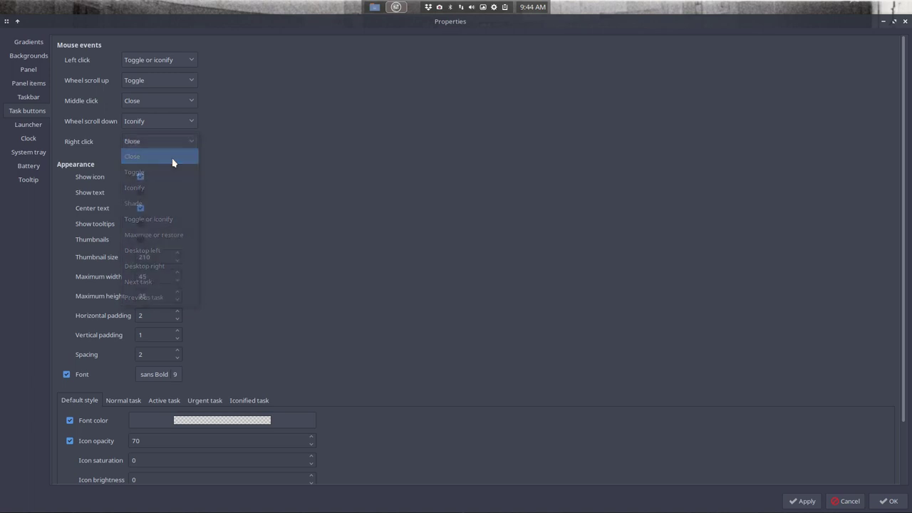
pyautogui.click(375, 15)
pyautogui.click(374, 16)
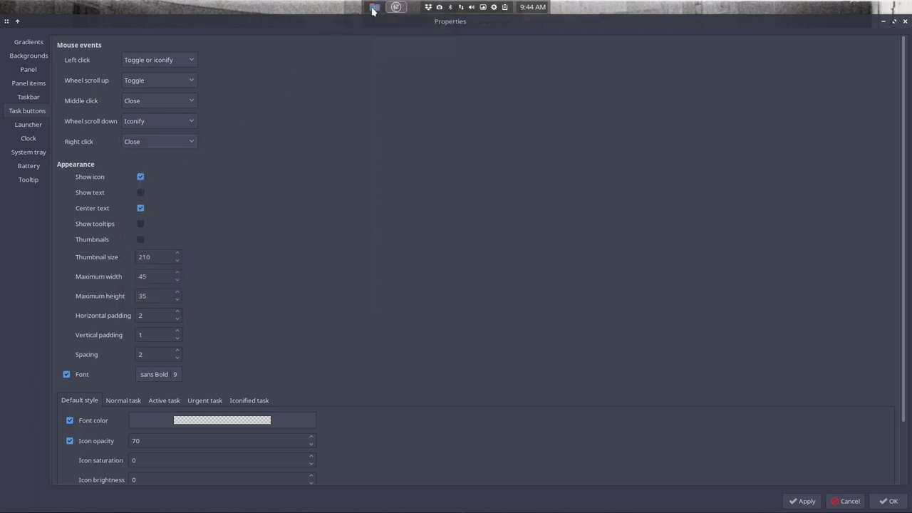
pyautogui.click(803, 501)
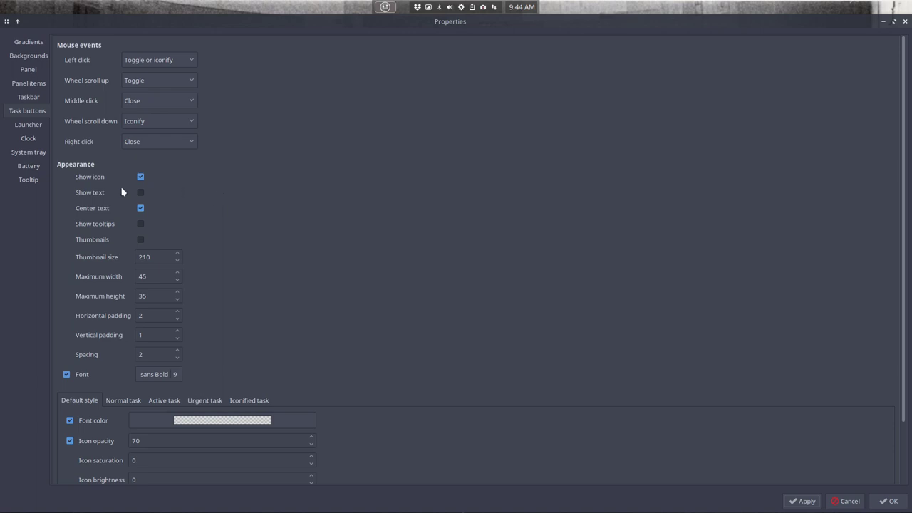
# Step: Show text on the task buttons and set their maximum width to 83, applying both changes
pyautogui.click(140, 192)
pyautogui.click(792, 502)
pyautogui.doubleClick(158, 277)
pyautogui.write('83')
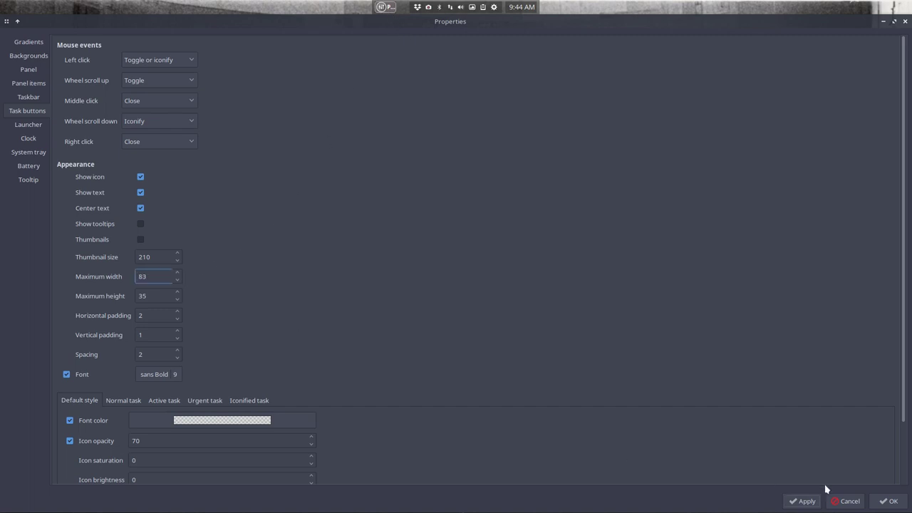
pyautogui.click(800, 501)
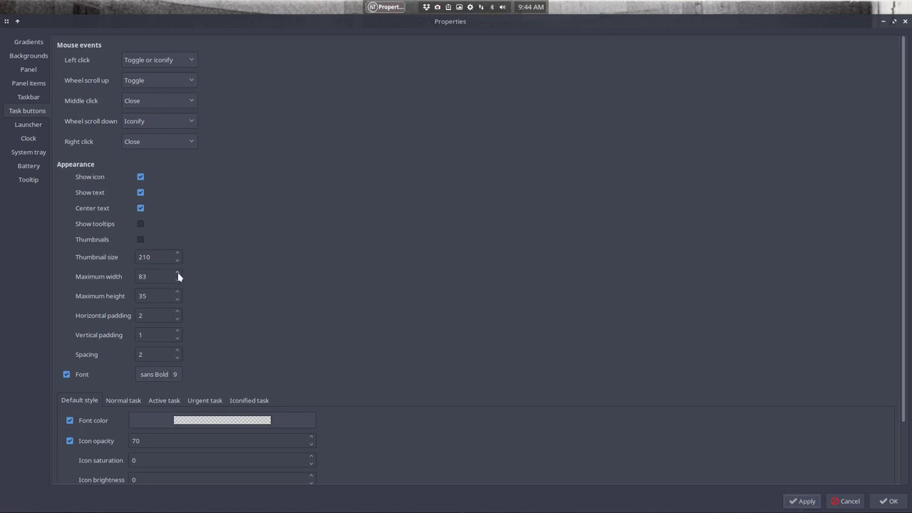
# Step: Increase the task buttons' maximum width to 159, apply it and look over the default task style settings
pyautogui.scroll(20, 178, 276)
pyautogui.click(810, 502)
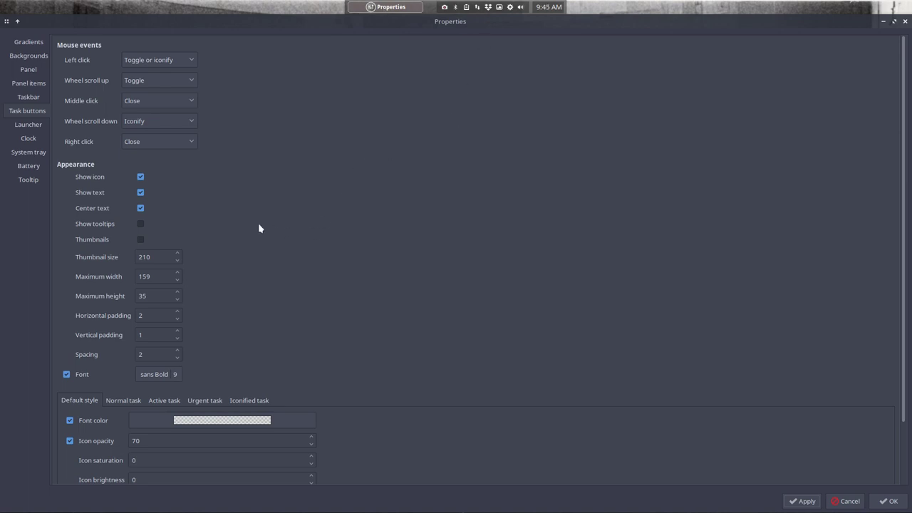
pyautogui.scroll(-2, 258, 228)
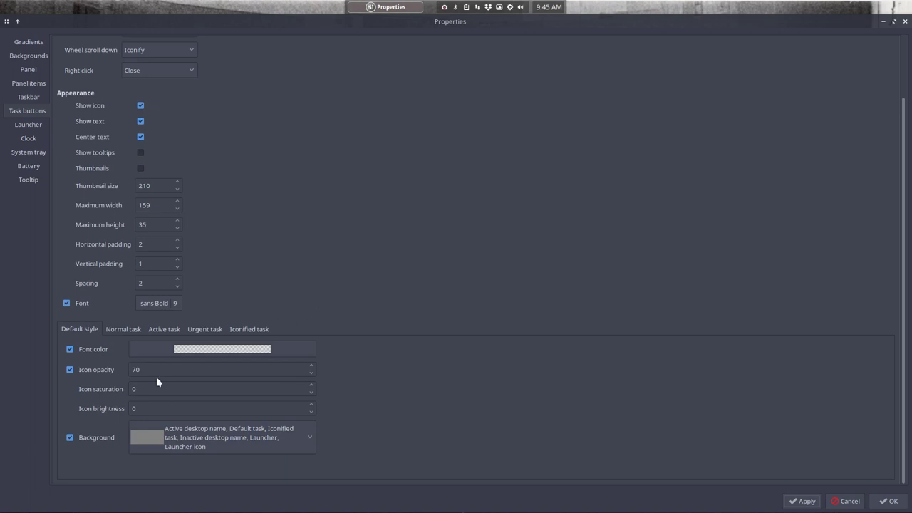
# Step: Add ARandR to the launcher's selected applications, apply it and select its entry in that list
pyautogui.click(30, 126)
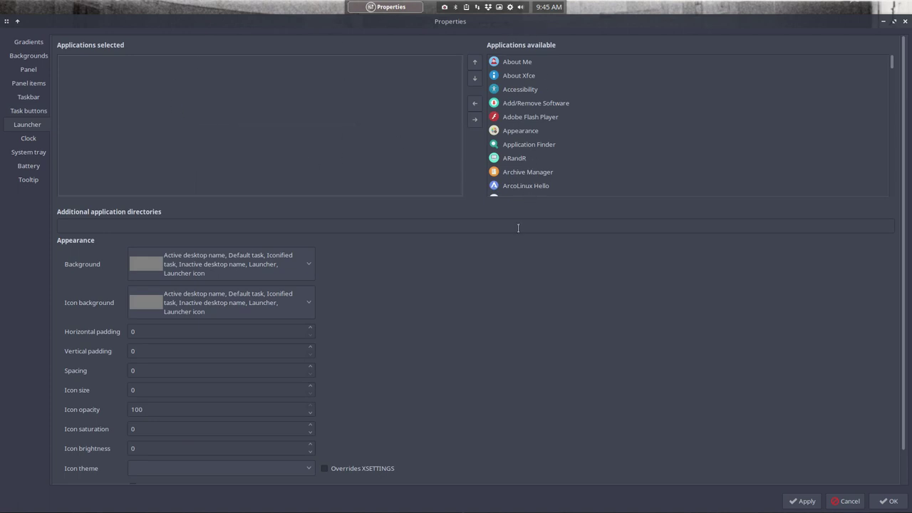
pyautogui.click(518, 160)
pyautogui.click(474, 103)
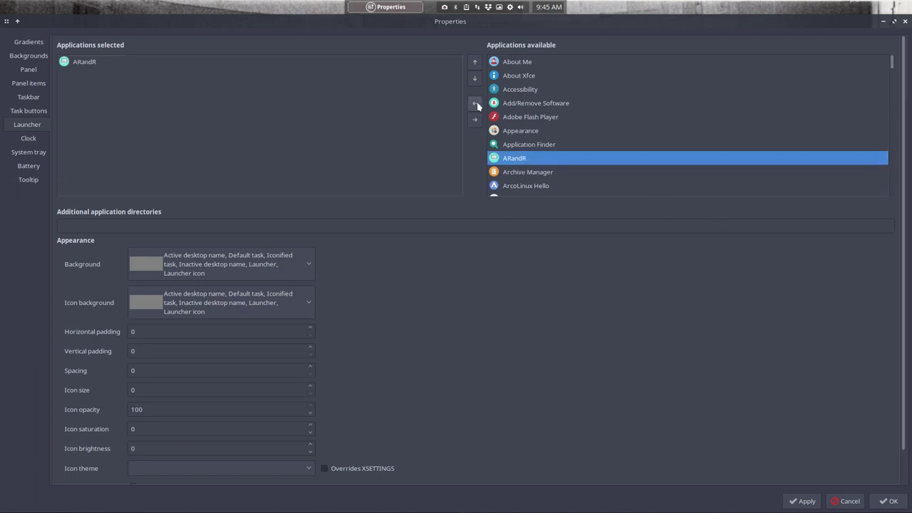
pyautogui.click(790, 501)
pyautogui.click(86, 65)
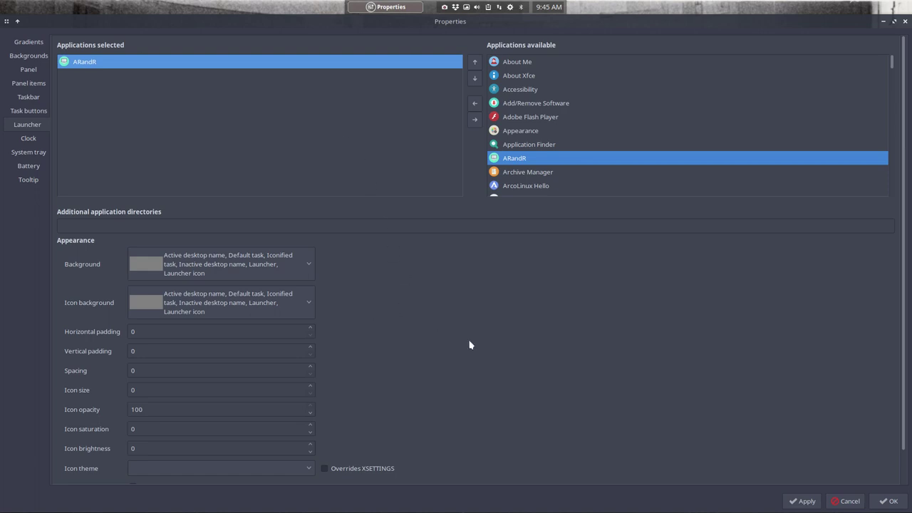
pyautogui.scroll(-1, 469, 344)
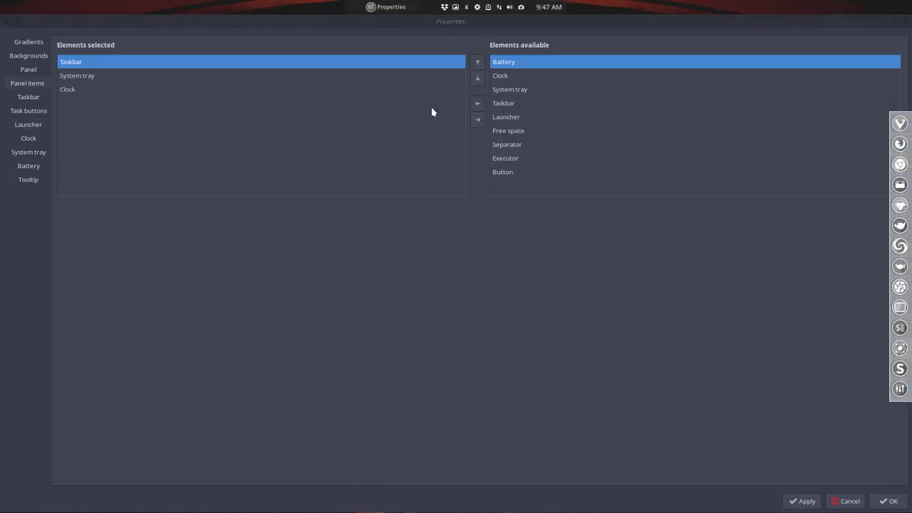
# Step: Add the Launcher element as the first of the selected panel items, apply it and test its ARandR icon in the panel
pyautogui.click(32, 87)
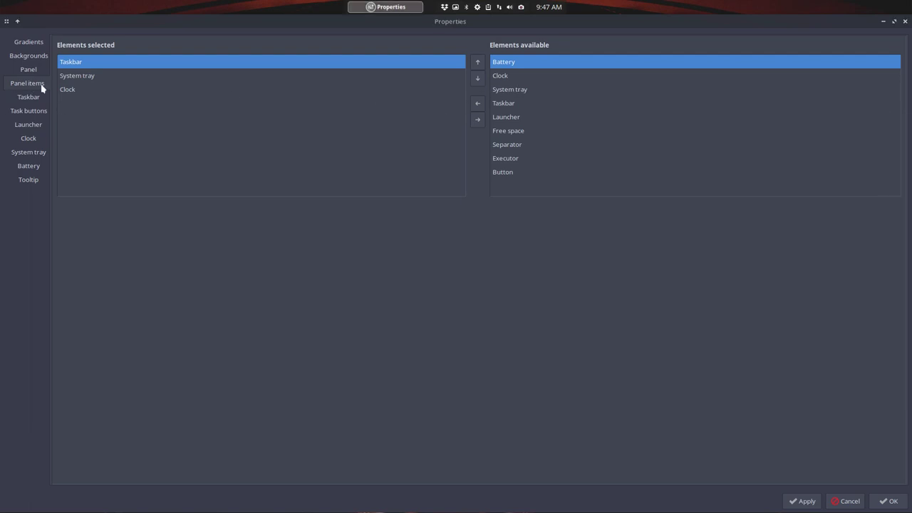
pyautogui.click(505, 118)
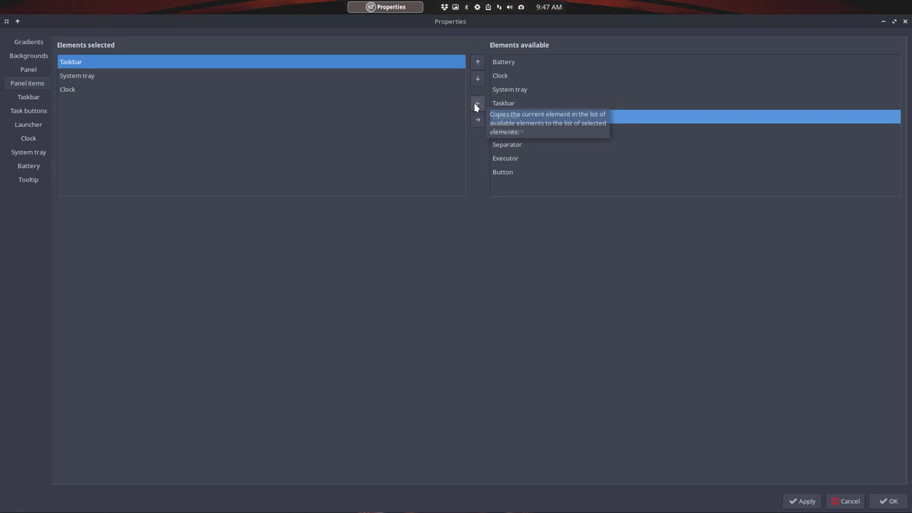
pyautogui.click(476, 105)
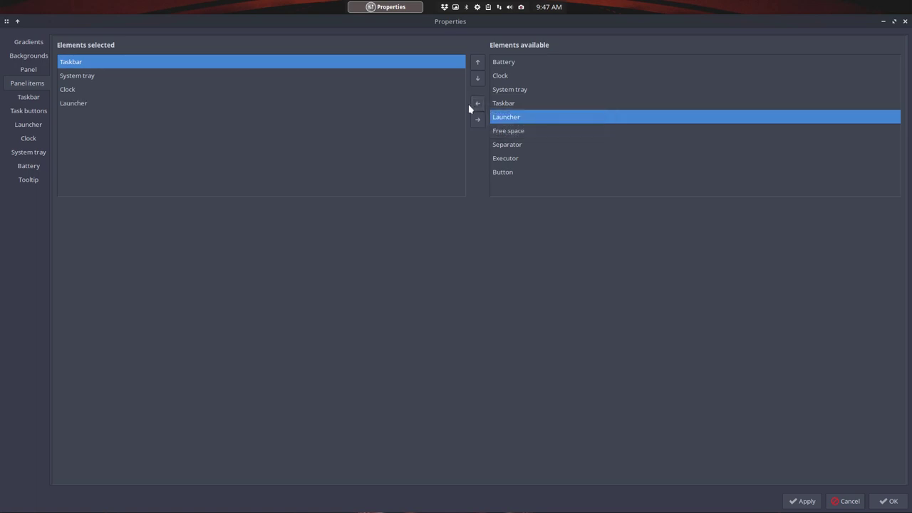
pyautogui.click(81, 105)
pyautogui.click(476, 62)
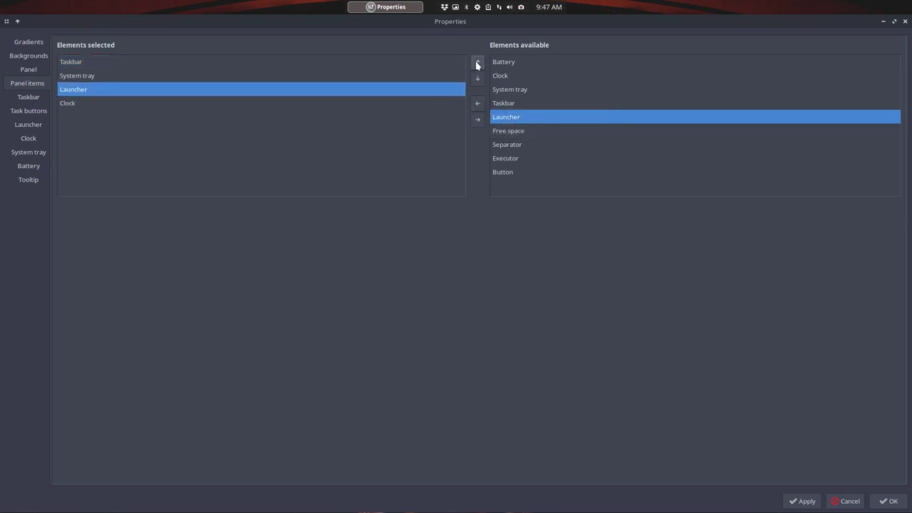
pyautogui.click(476, 62)
pyautogui.click(475, 62)
pyautogui.click(805, 500)
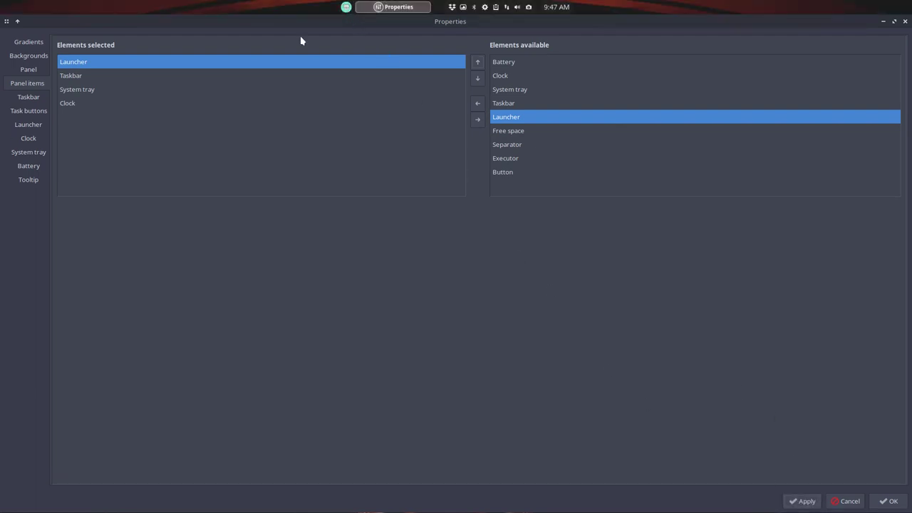
pyautogui.click(347, 7)
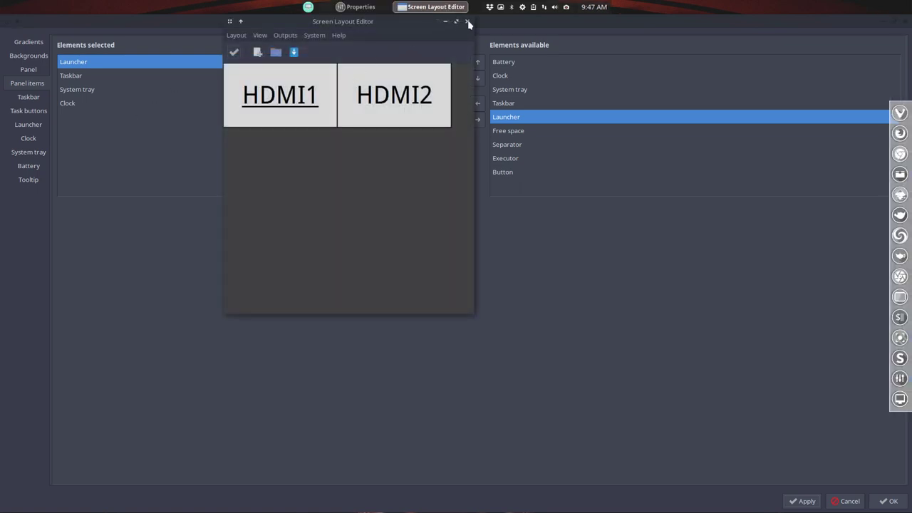
pyautogui.click(469, 24)
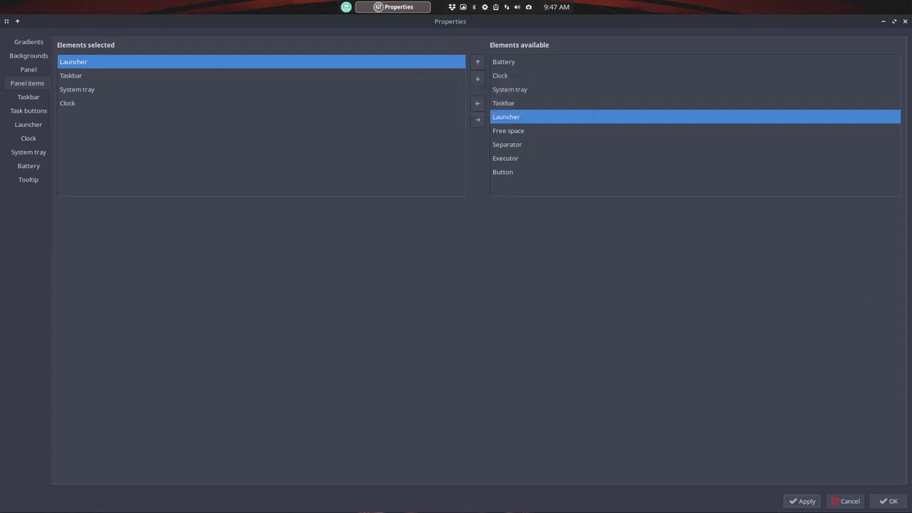
# Step: Remove the Launcher element from the panel items, apply it, and remove ARandR from the launcher's selected applications
pyautogui.moveTo(896, 265)
pyautogui.click(476, 123)
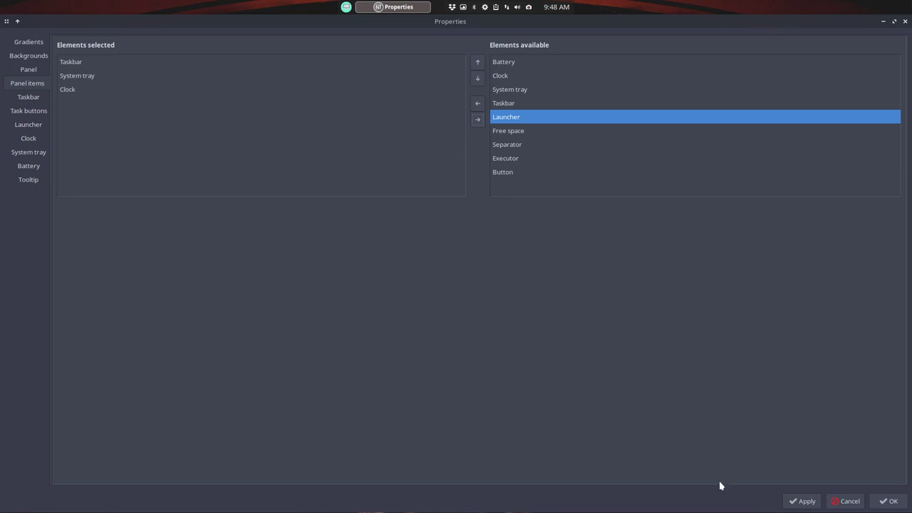
pyautogui.click(792, 501)
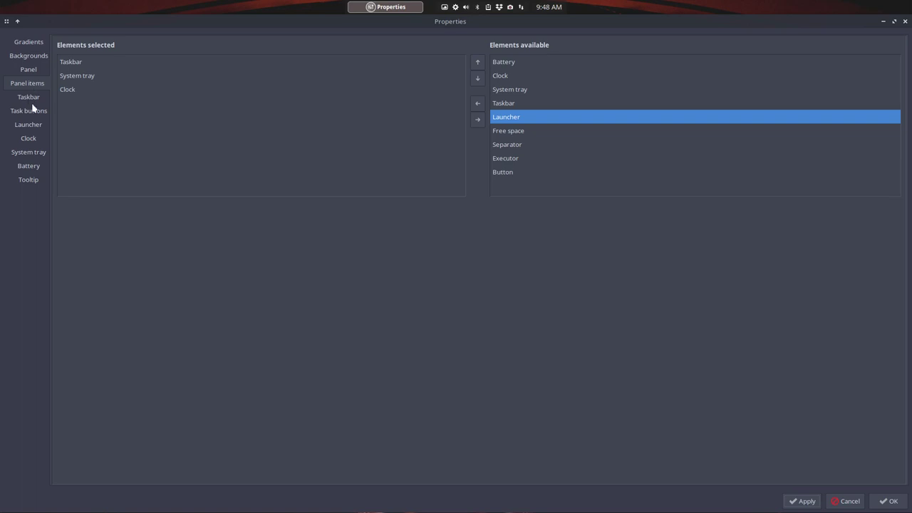
pyautogui.click(40, 126)
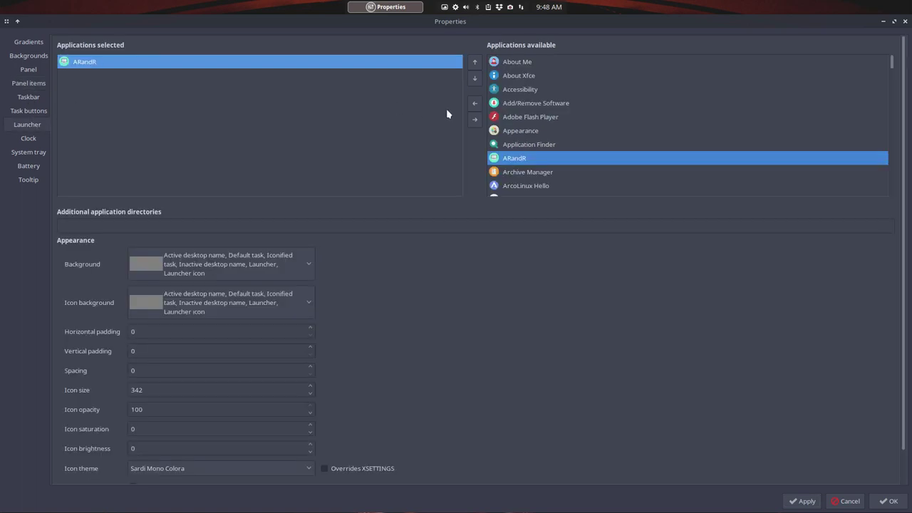
pyautogui.click(474, 118)
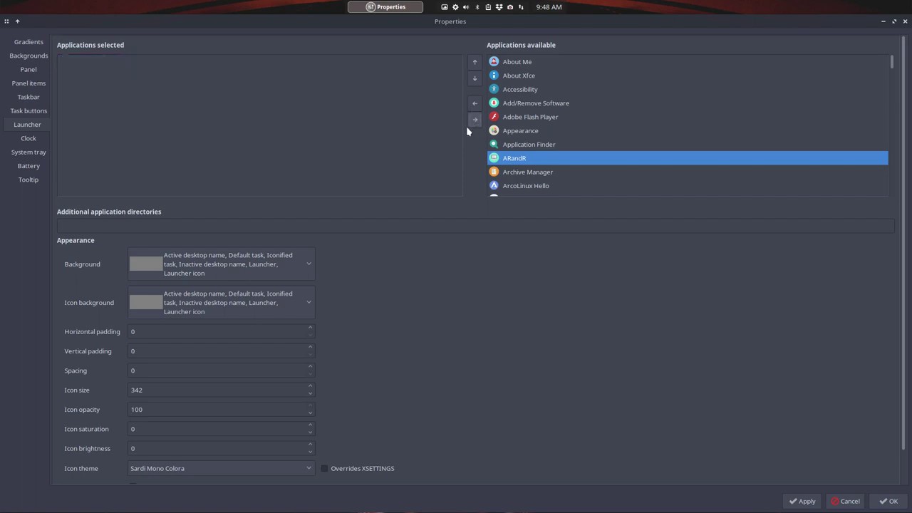
# Step: Set the clock's background to the Active task style and apply it
pyautogui.click(32, 141)
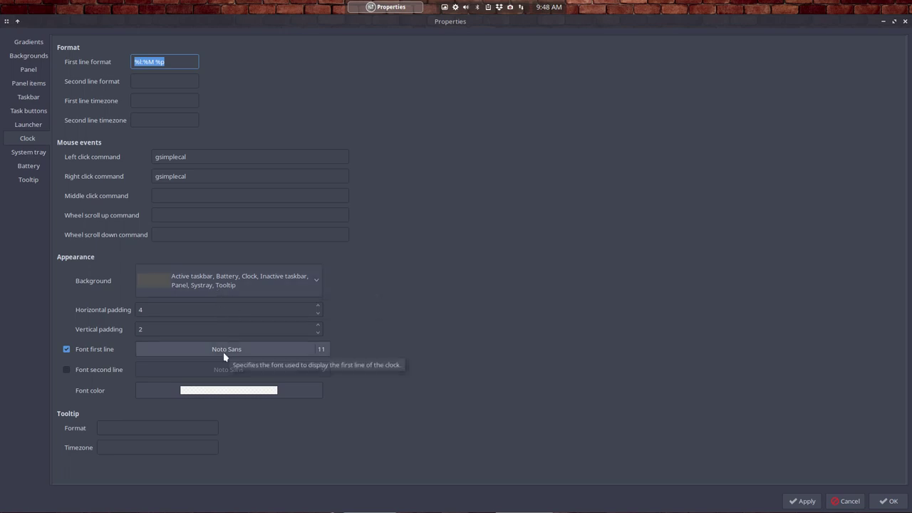
pyautogui.click(194, 284)
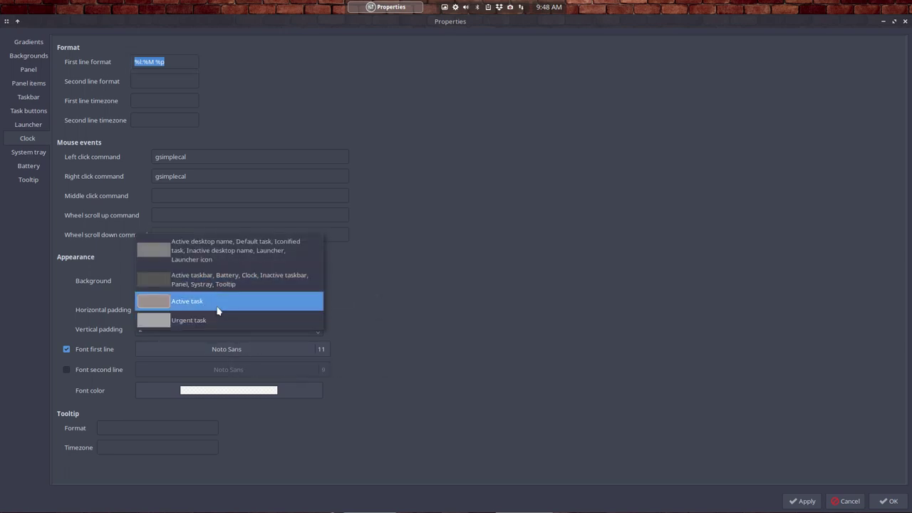
pyautogui.click(218, 305)
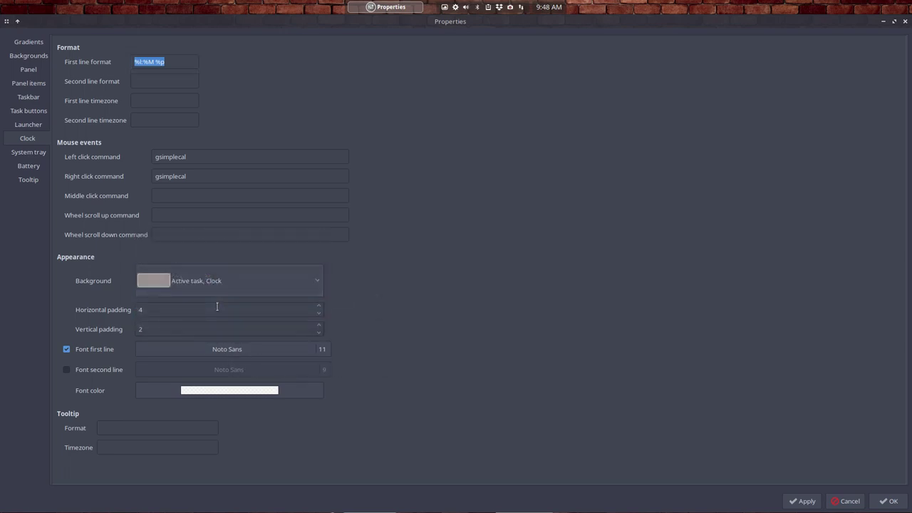
pyautogui.click(805, 501)
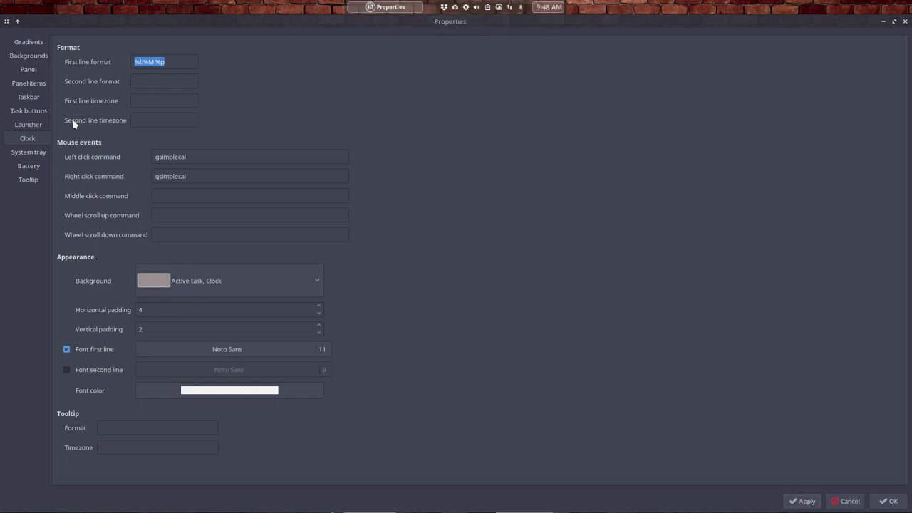
# Step: Set the system tray's background to the Active task style, apply it and minimize the Properties window to view the panel
pyautogui.click(28, 152)
pyautogui.click(206, 135)
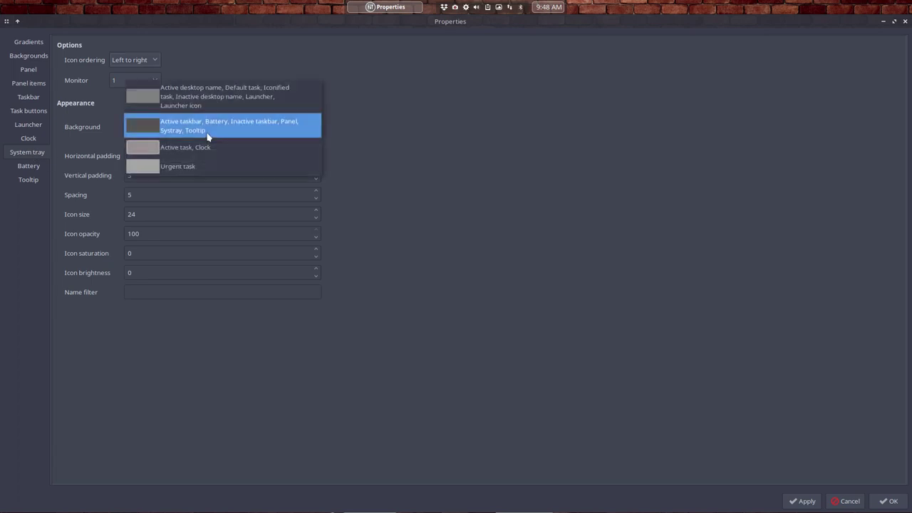
pyautogui.click(207, 148)
pyautogui.click(801, 502)
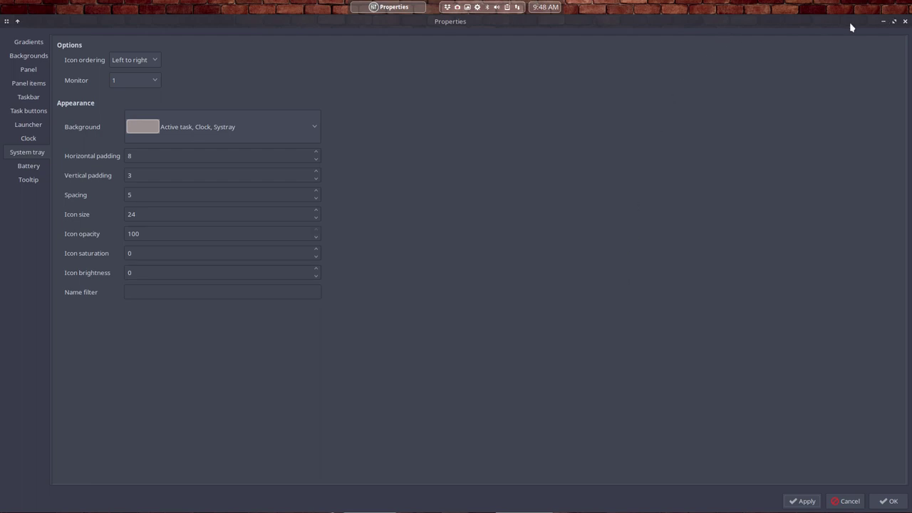
pyautogui.click(883, 22)
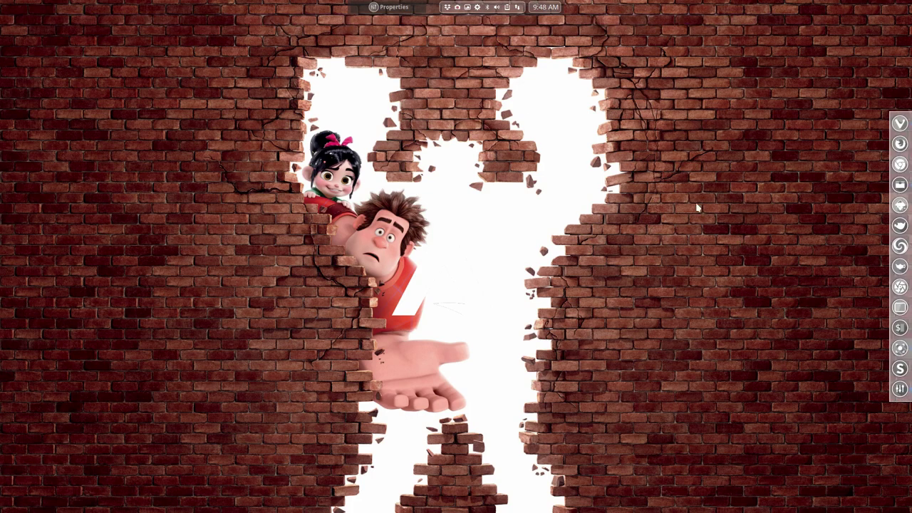
# Step: Restore the Properties window, set the taskbar's active background to the Active task style and apply it
pyautogui.click(396, 7)
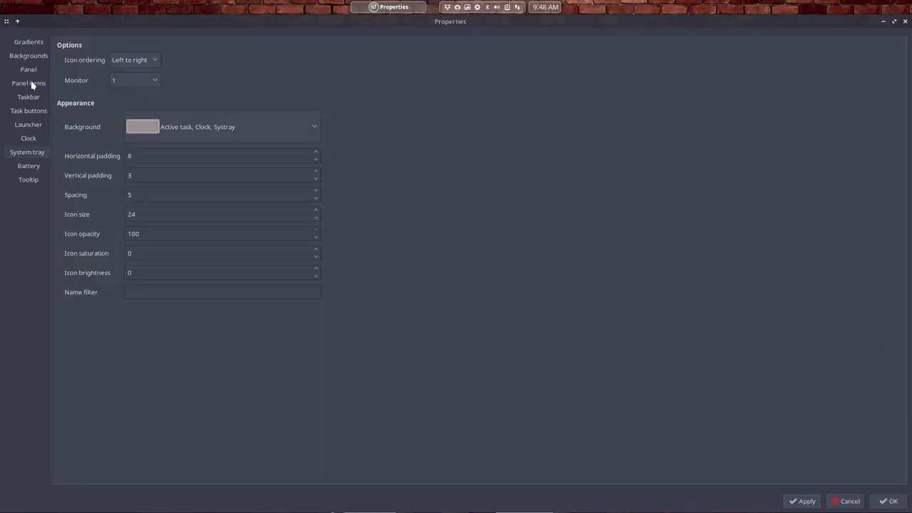
pyautogui.click(29, 113)
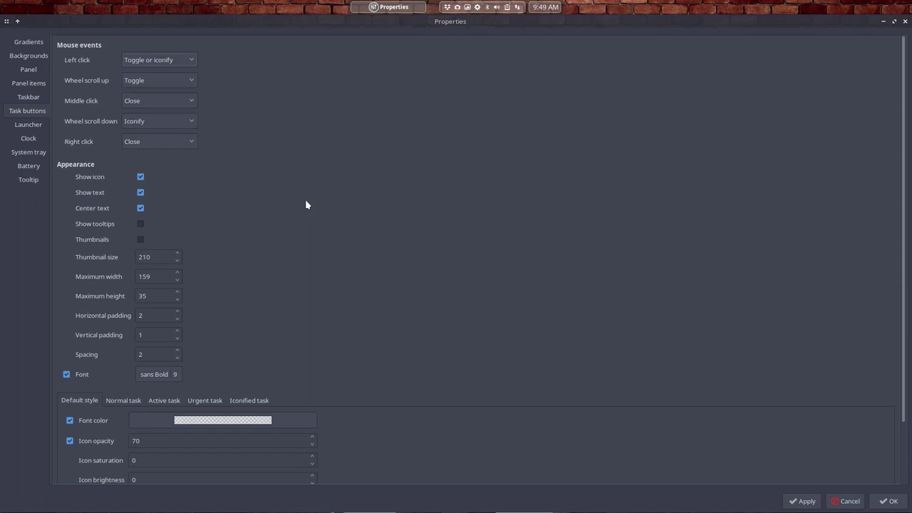
pyautogui.click(37, 97)
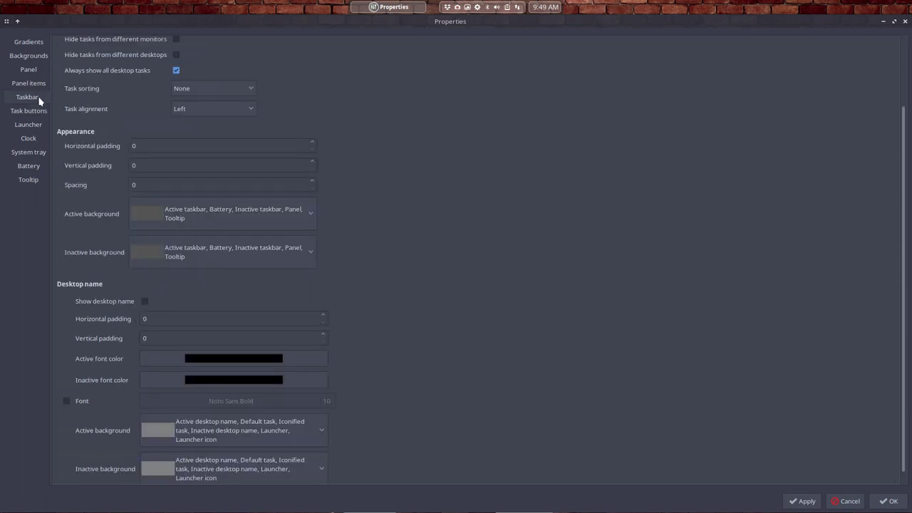
pyautogui.click(250, 214)
pyautogui.click(270, 241)
pyautogui.click(805, 498)
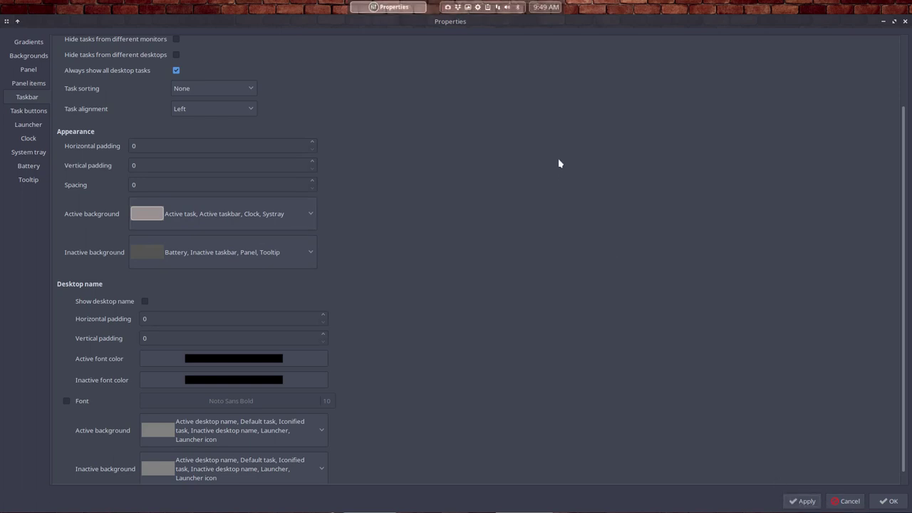
# Step: Minimize the Properties window and switch back and forth between the workspaces to examine the active and inactive taskbar backgrounds
pyautogui.click(883, 23)
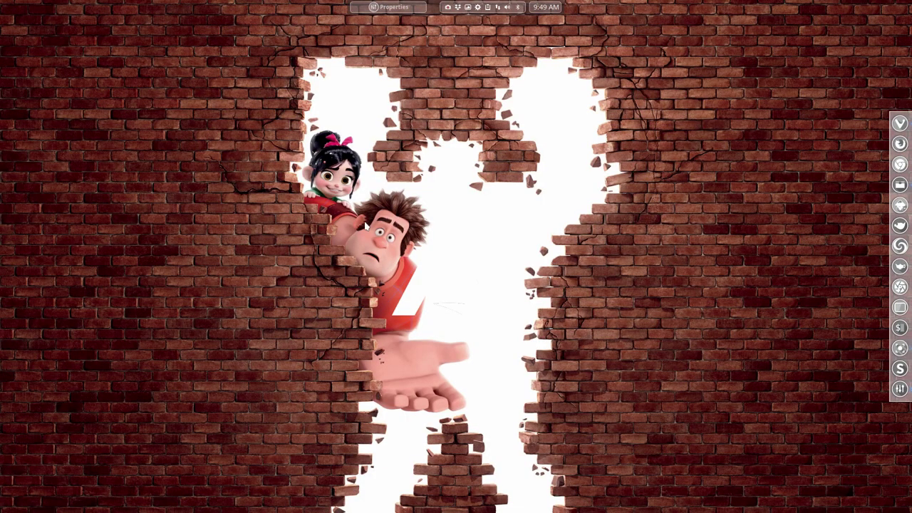
pyautogui.hotkey('ctrl', 'alt', 'Right')
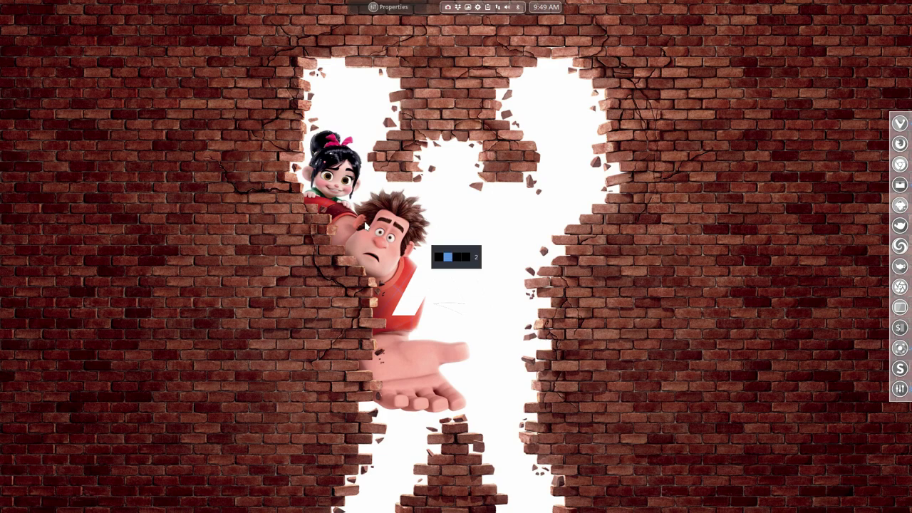
pyautogui.hotkey('ctrl', 'alt', 'Right')
pyautogui.hotkey('ctrl', 'alt', 'Left')
pyautogui.hotkey('ctrl', 'alt', 'Left')
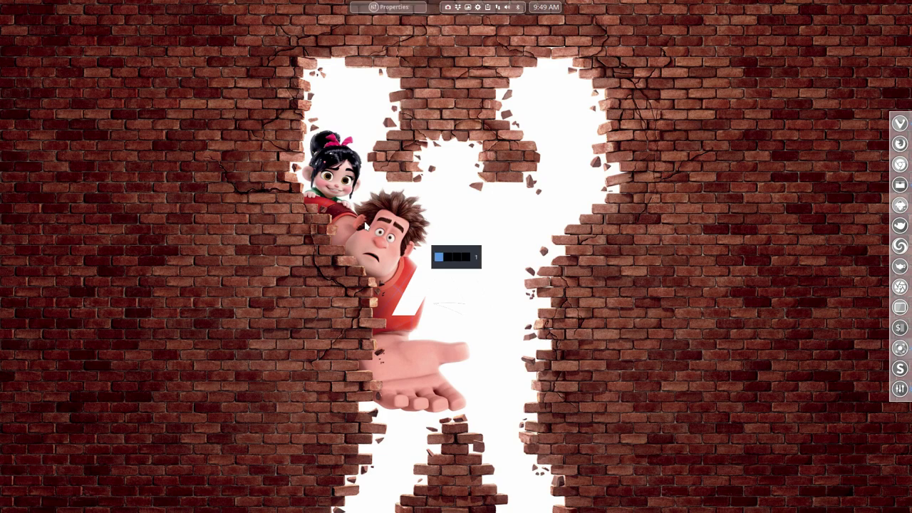
pyautogui.hotkey('ctrl', 'alt', 'Right')
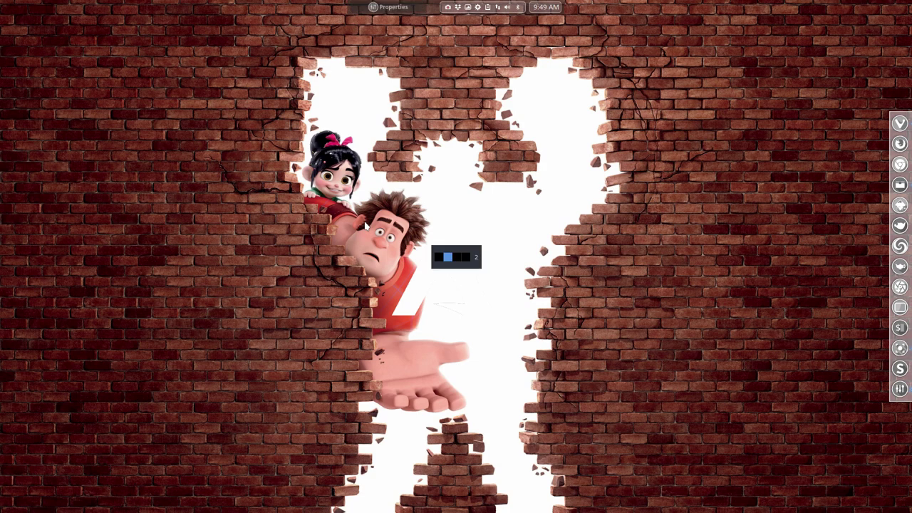
pyautogui.hotkey('ctrl', 'alt', 'Right')
pyautogui.hotkey('ctrl', 'alt', 'Right')
pyautogui.hotkey('ctrl', 'alt', 'Left')
pyautogui.hotkey('ctrl', 'alt', 'Left')
pyautogui.hotkey('ctrl', 'alt', 'Left')
pyautogui.hotkey('ctrl', 'alt', 'Right')
pyautogui.hotkey('ctrl', 'alt', 'Right')
pyautogui.hotkey('ctrl', 'alt', 'Right')
pyautogui.hotkey('ctrl', 'alt', 'Left')
pyautogui.hotkey('ctrl', 'alt', 'Left')
pyautogui.hotkey('ctrl', 'alt', 'Left')
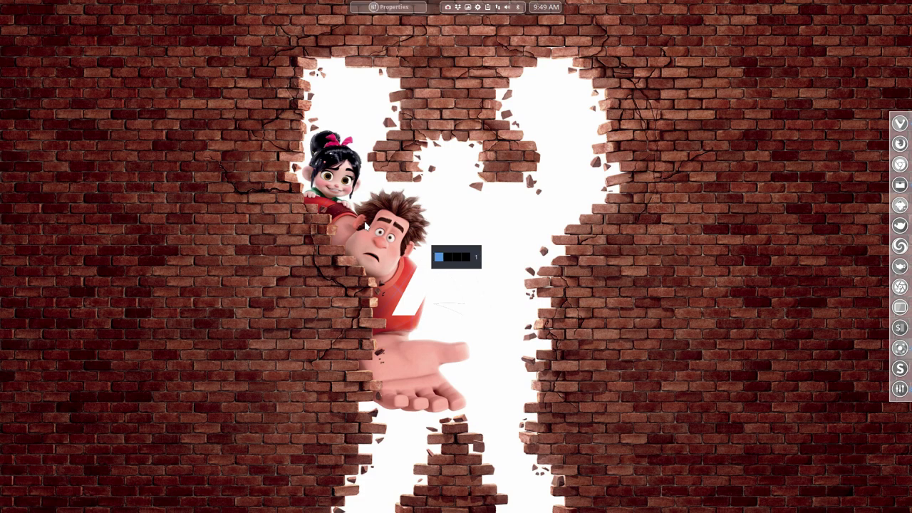
# Step: Restore the Properties window, set the taskbar's inactive background to the Active task style and apply it
pyautogui.click(398, 13)
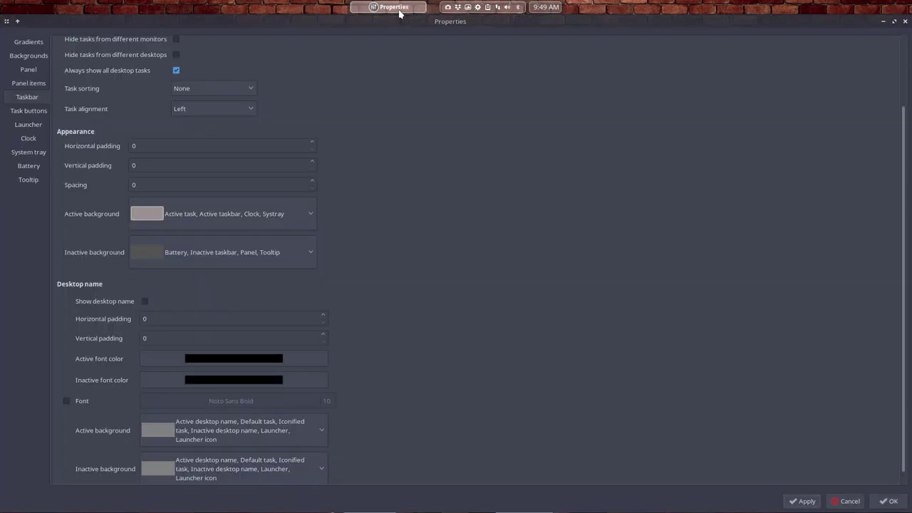
pyautogui.click(235, 251)
pyautogui.click(244, 271)
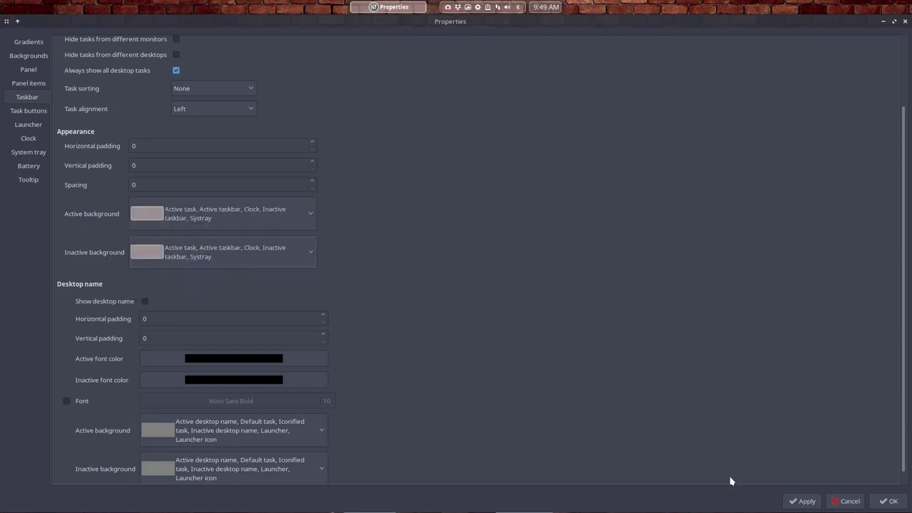
pyautogui.click(800, 500)
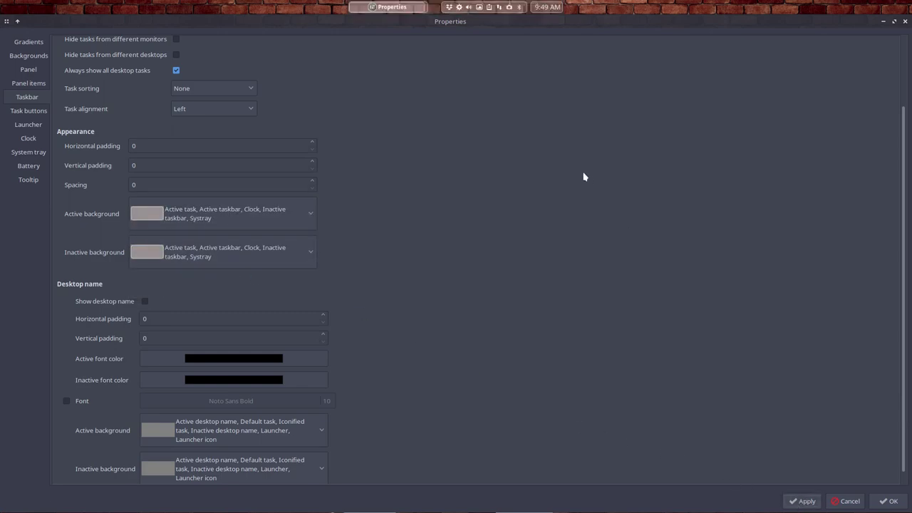
# Step: Switch between workspaces and repeatedly minimize and restore the Properties window from its task button to check the panel's look
pyautogui.hotkey('ctrl', 'alt', 'Right')
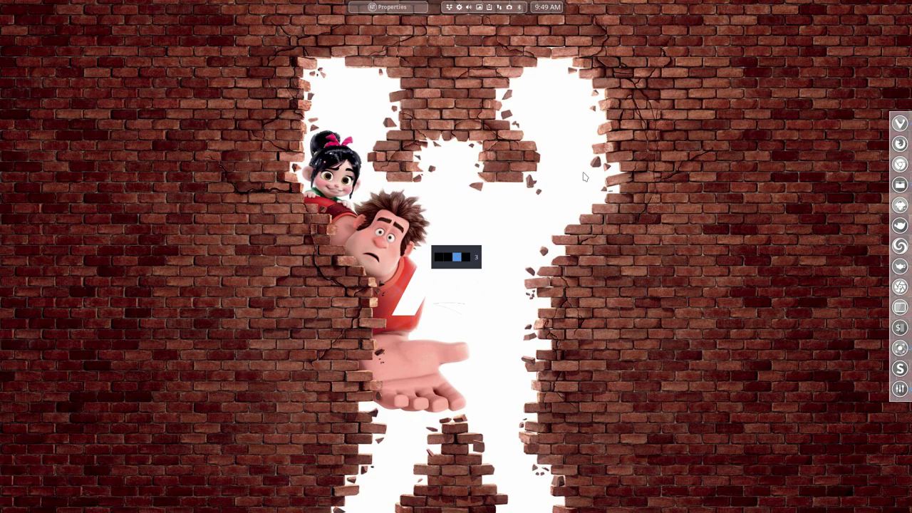
pyautogui.hotkey('ctrl', 'alt', 'Left')
pyautogui.hotkey('ctrl', 'alt', 'Right')
pyautogui.hotkey('ctrl', 'alt', 'Left')
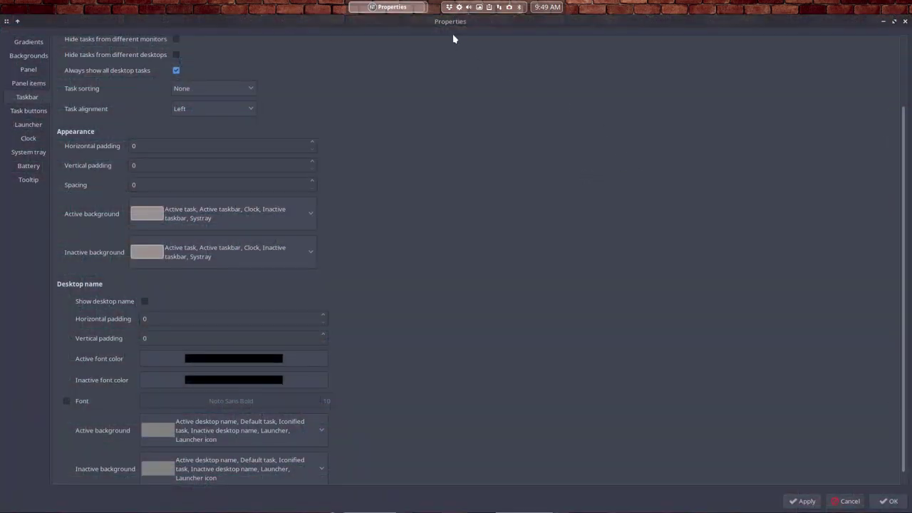
pyautogui.click(413, 7)
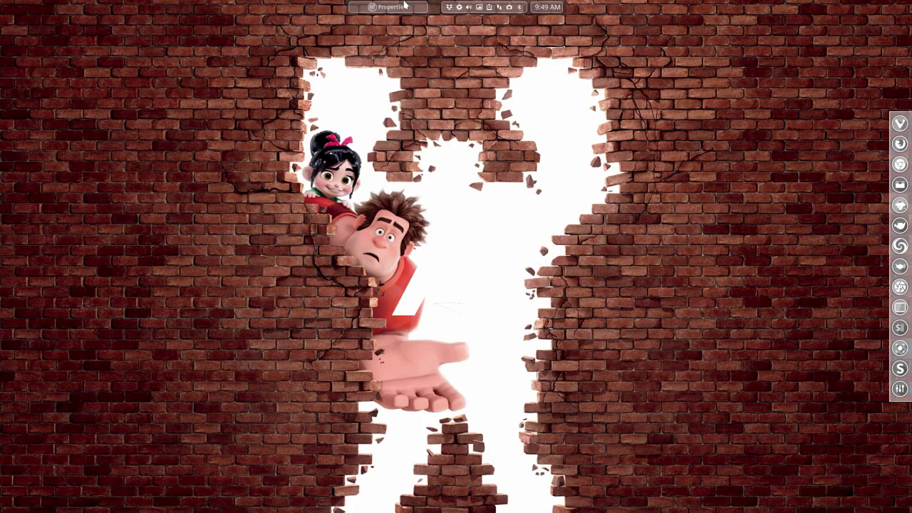
pyautogui.click(404, 6)
pyautogui.click(411, 9)
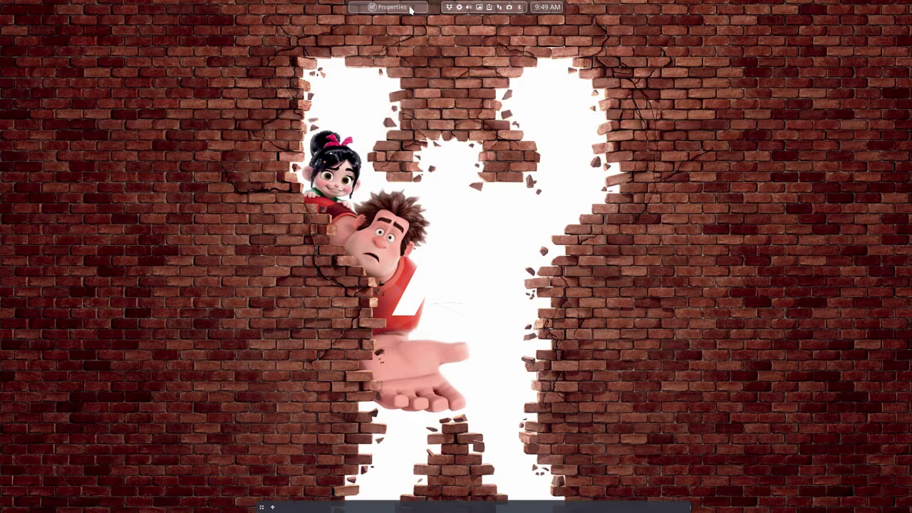
pyautogui.click(410, 9)
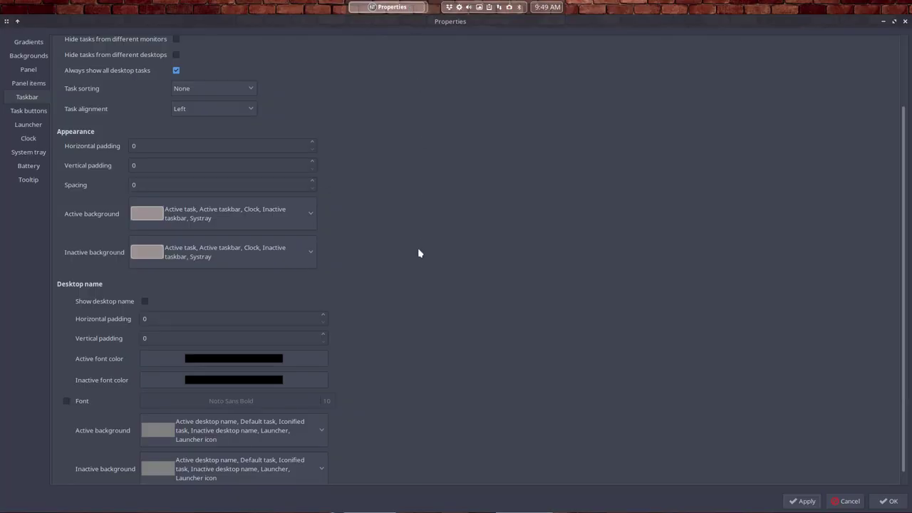
# Step: Apply the taskbar settings and close the Properties window, keeping the changes
pyautogui.scroll(-1, 412, 296)
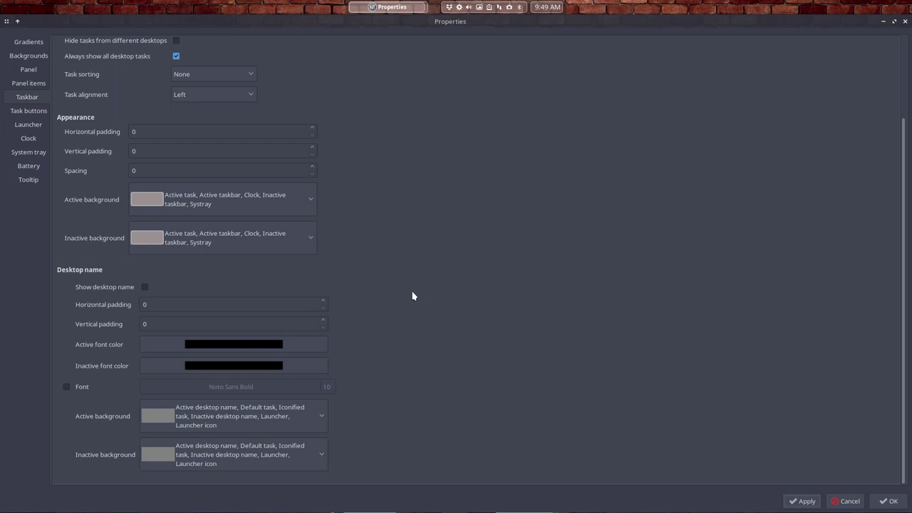
pyautogui.click(806, 503)
pyautogui.scroll(1, 650, 452)
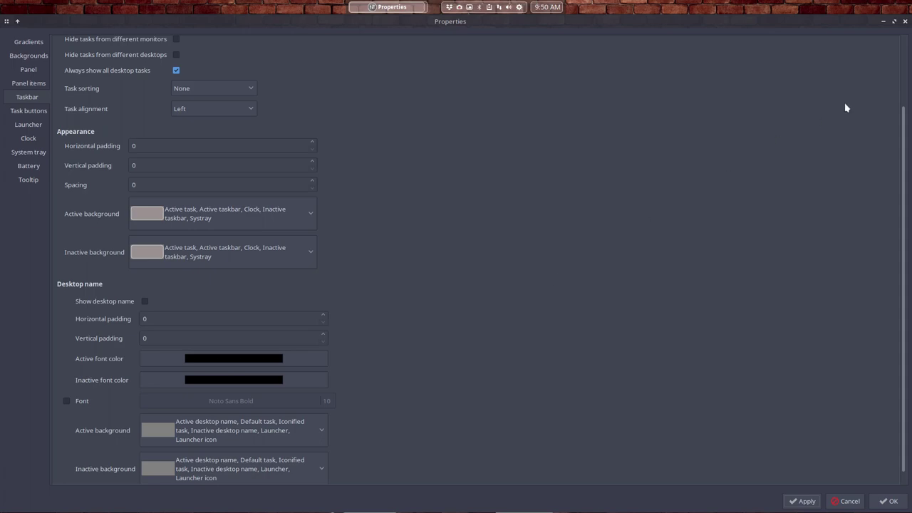
pyautogui.click(889, 501)
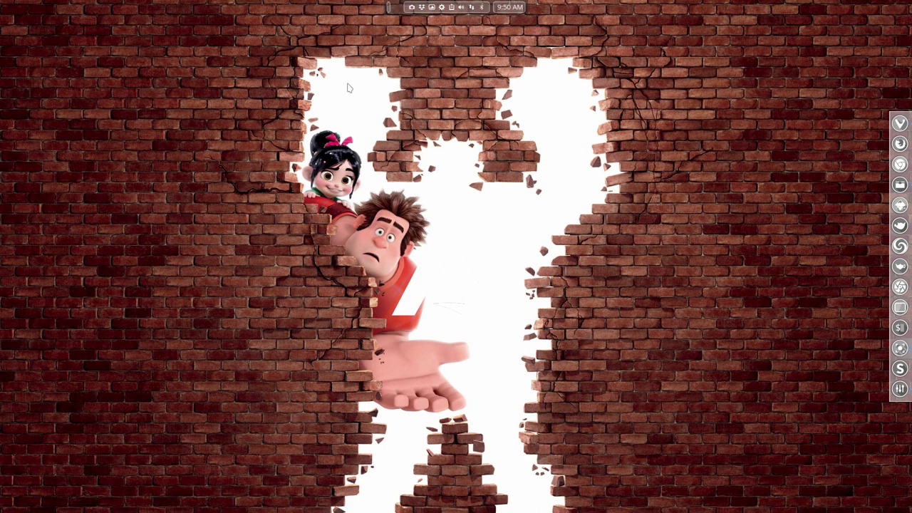
# Step: Open the file manager from the desktop, show hidden files and go to the .config/tint2 folder
pyautogui.rightClick(194, 121)
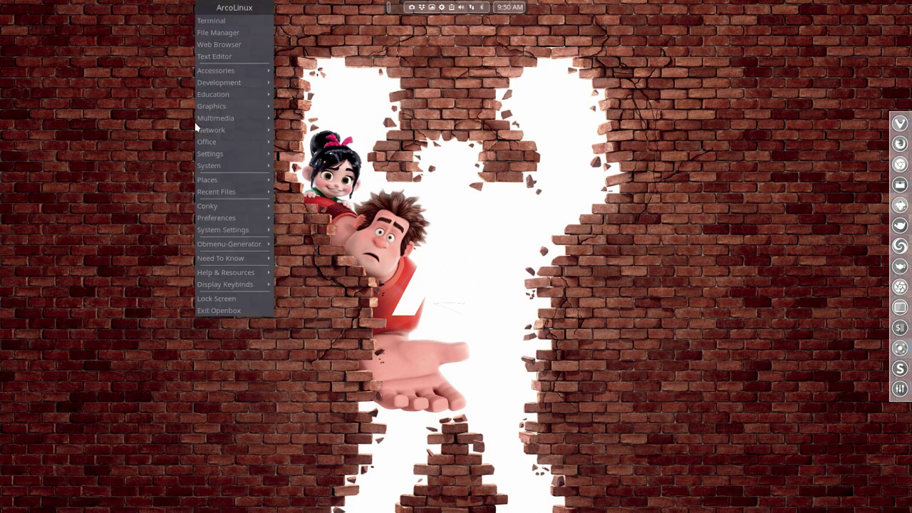
pyautogui.click(229, 33)
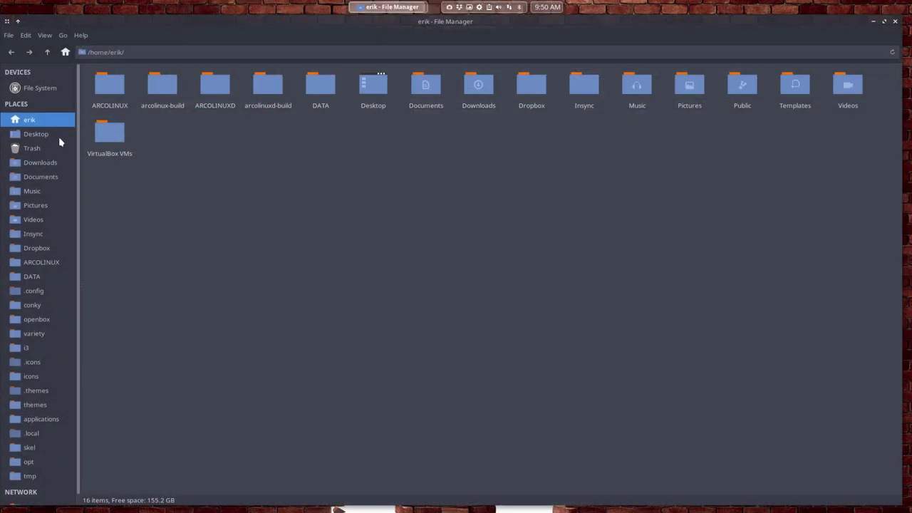
pyautogui.hotkey('ctrl', 'h')
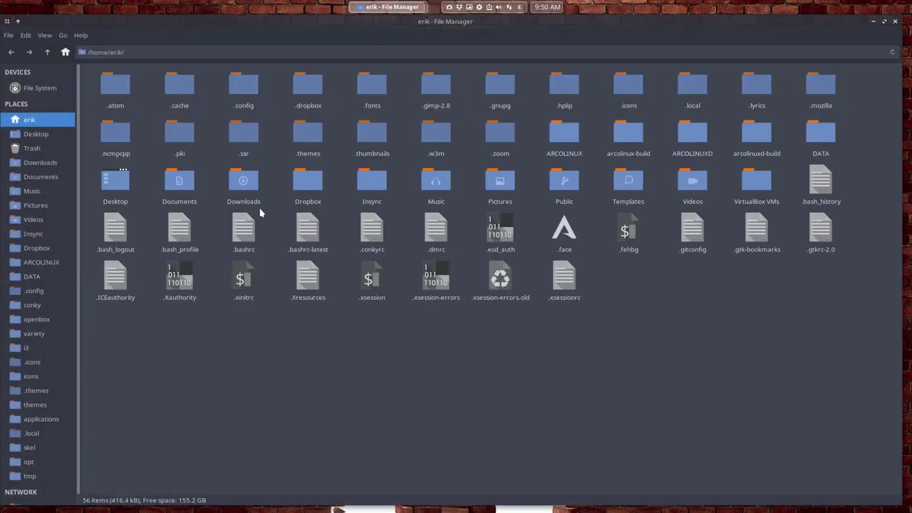
pyautogui.doubleClick(249, 89)
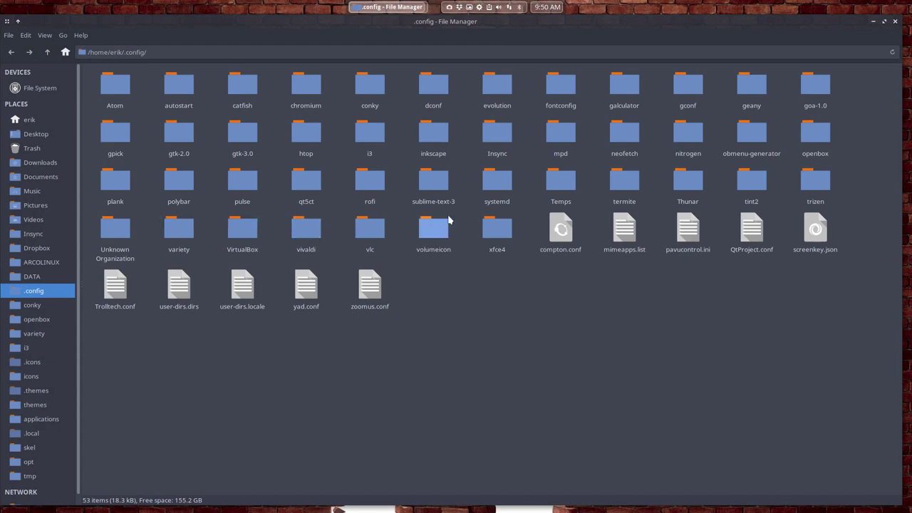
pyautogui.doubleClick(753, 179)
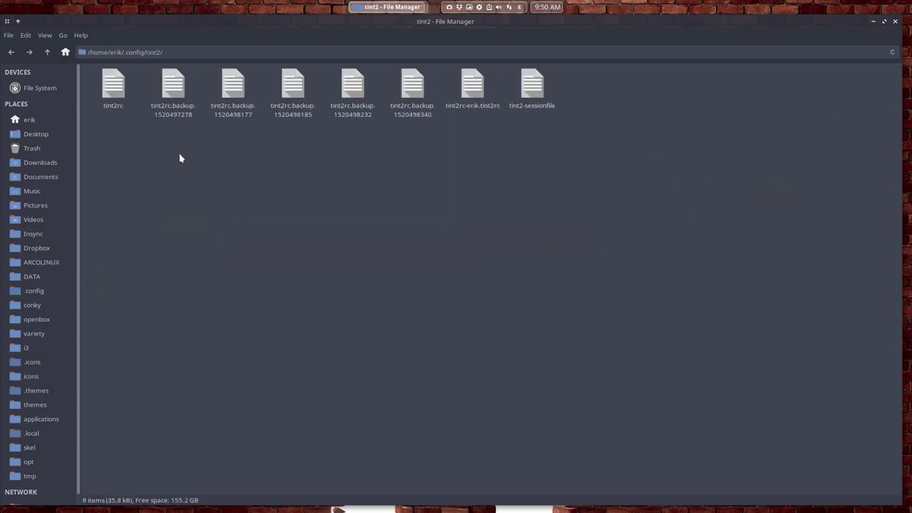
# Step: Delete all the tint2rc.backup files from the tint2 folder, keeping the other configuration files
pyautogui.moveTo(159, 136); pyautogui.dragTo(494, 82)
pyautogui.click(501, 177)
pyautogui.click(478, 108)
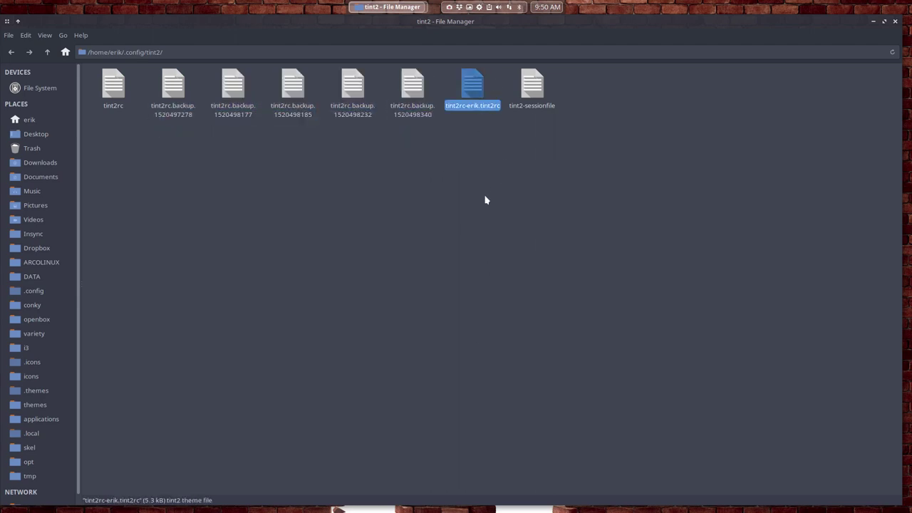
pyautogui.moveTo(160, 151); pyautogui.dragTo(422, 91)
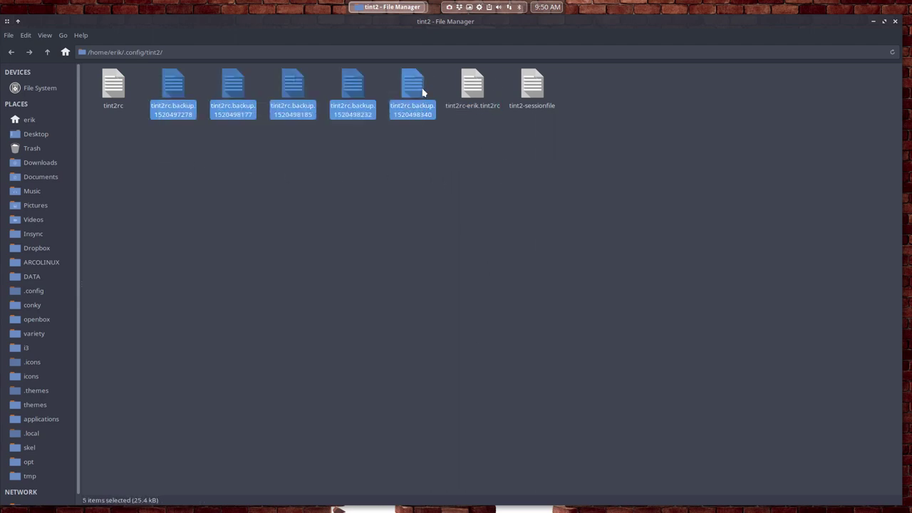
pyautogui.press('Delete')
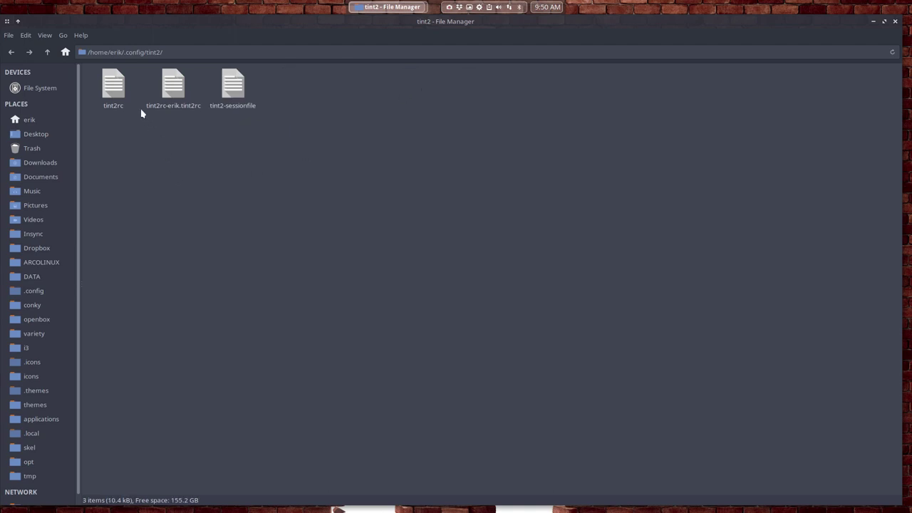
# Step: Duplicate the tint2rc file within the tint2 folder
pyautogui.click(119, 90)
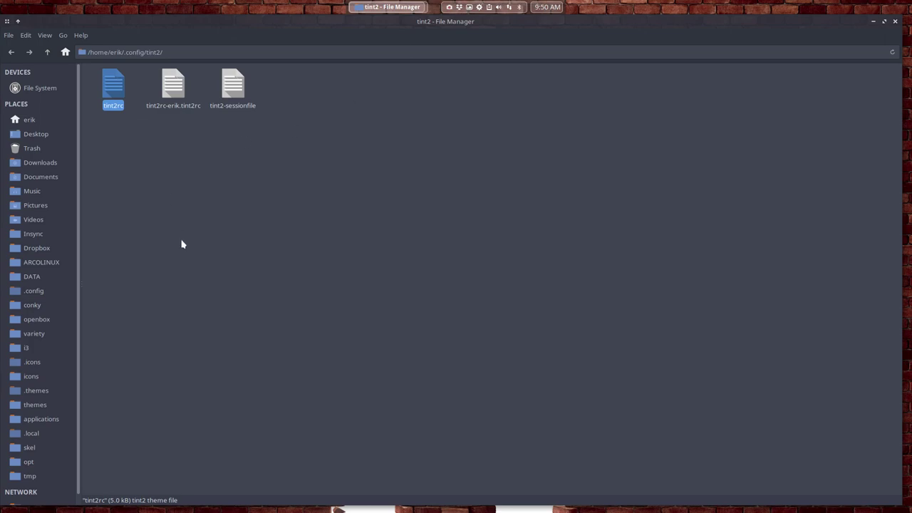
pyautogui.hotkey('ctrl', 'v')
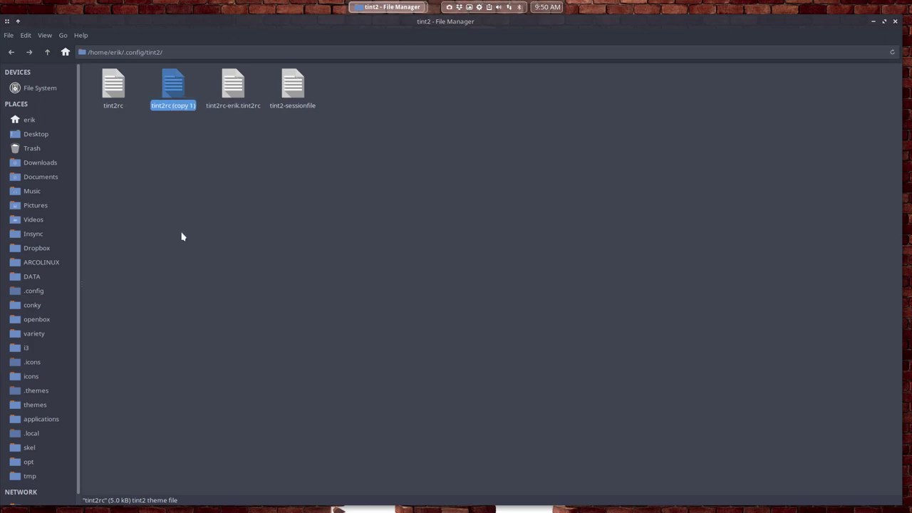
# Step: Open the original tint2rc in Sublime Text, examine its background and battery settings, and close the editor
pyautogui.rightClick(123, 97)
pyautogui.click(173, 104)
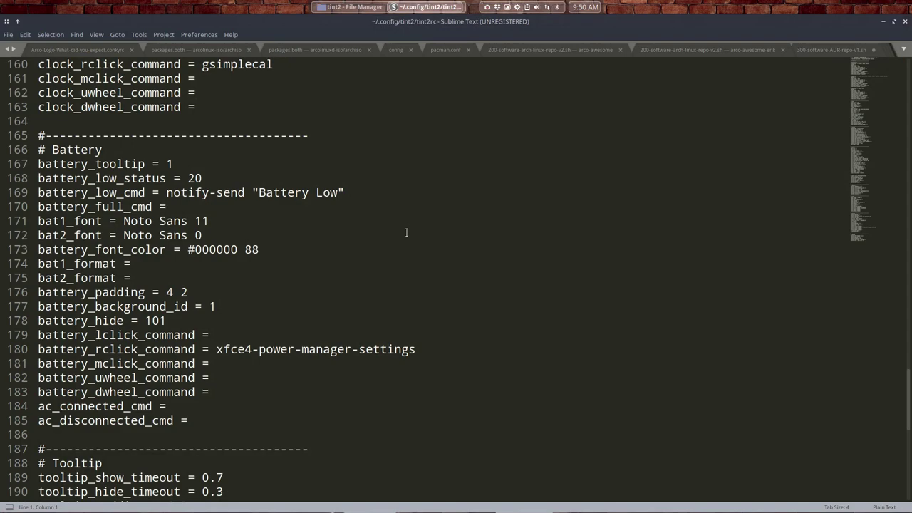
pyautogui.scroll(20, 406, 233)
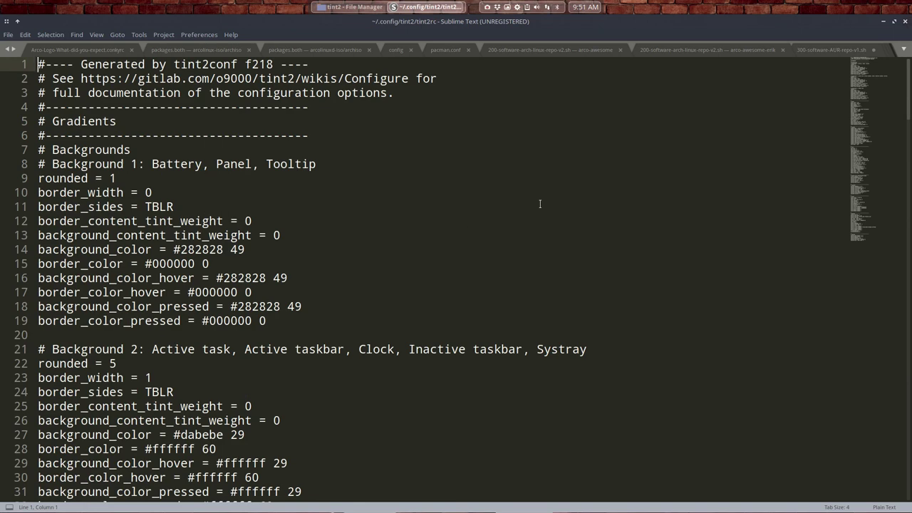
pyautogui.click(905, 21)
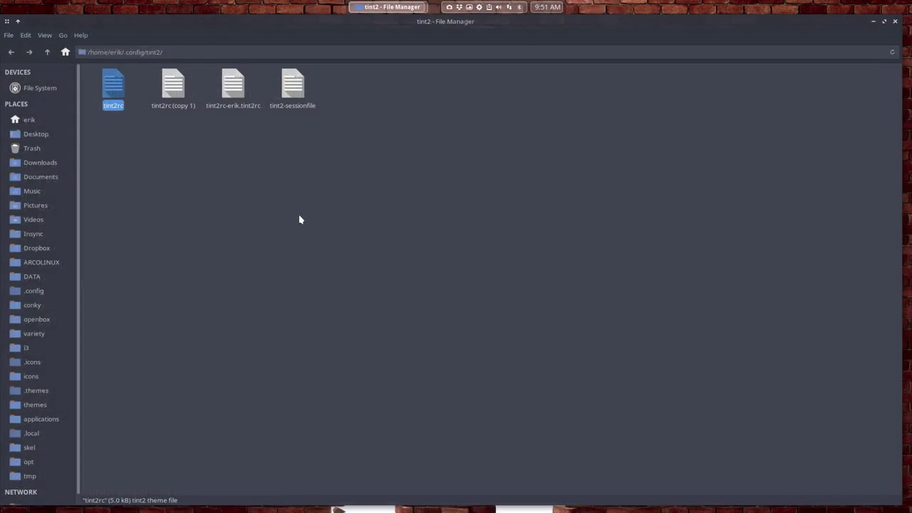
# Step: Start renaming "tint2rc (copy 1)" and remove the "(copy 1)" suffix from the new name
pyautogui.click(178, 105)
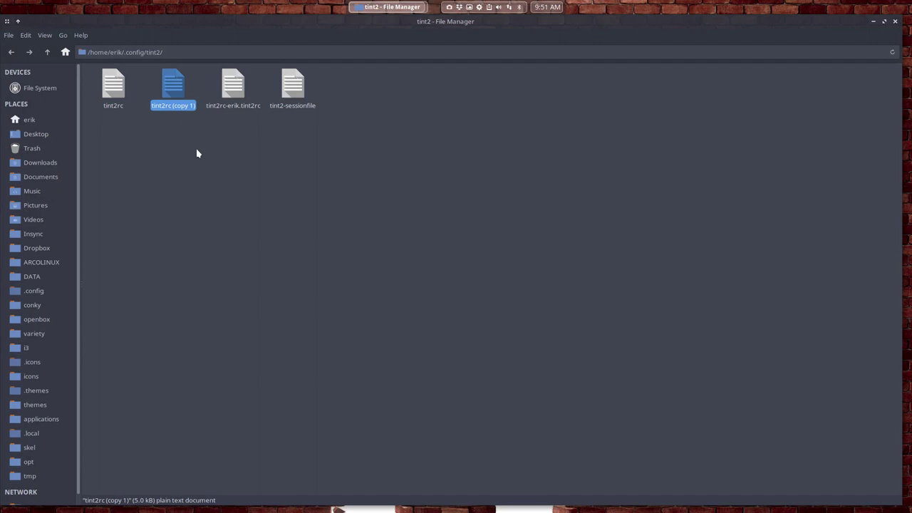
pyautogui.press('F2')
pyautogui.press('End')
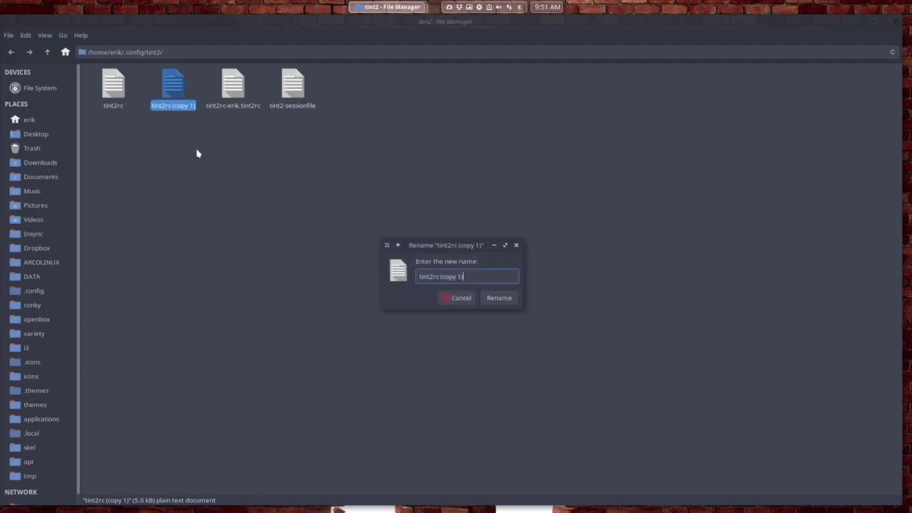
pyautogui.press('BackSpace')
pyautogui.press('BackSpace')
pyautogui.press('BackSpace')
pyautogui.press('BackSpace')
pyautogui.press('BackSpace')
pyautogui.press('BackSpace')
pyautogui.press('BackSpace')
pyautogui.press('BackSpace')
pyautogui.press('BackSpace')
# Step: Bring the /usr/share/tint2 folder window into view to examine how the theme files are named, and move it away
pyautogui.click(441, 300)
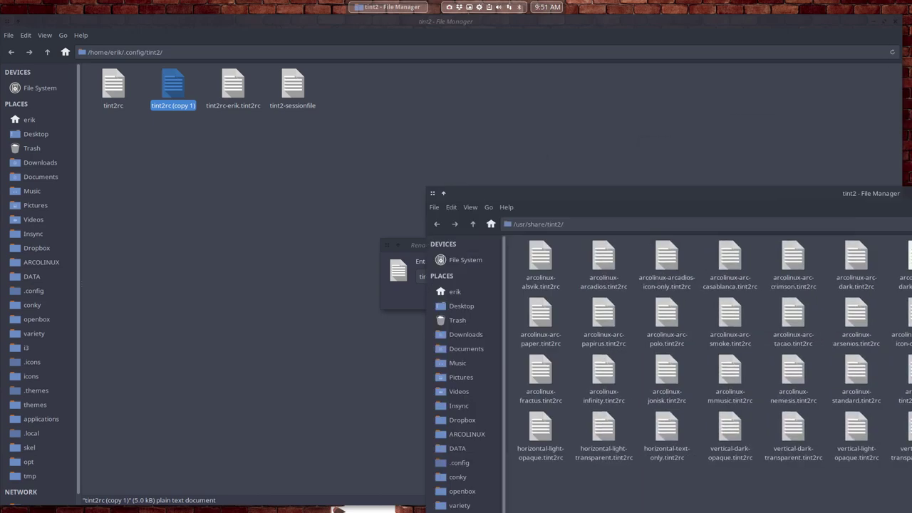
pyautogui.moveTo(842, 190); pyautogui.dragTo(484, 59)
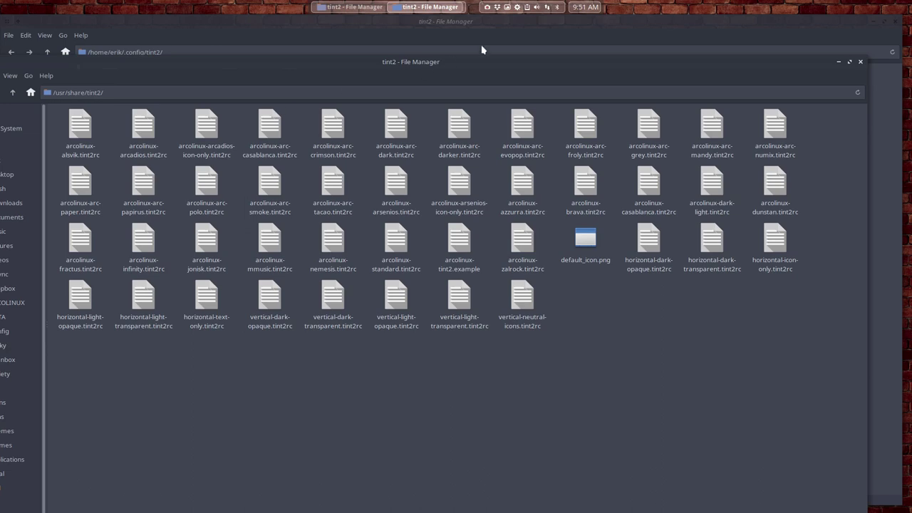
pyautogui.moveTo(432, 62); pyautogui.dragTo(908, 62)
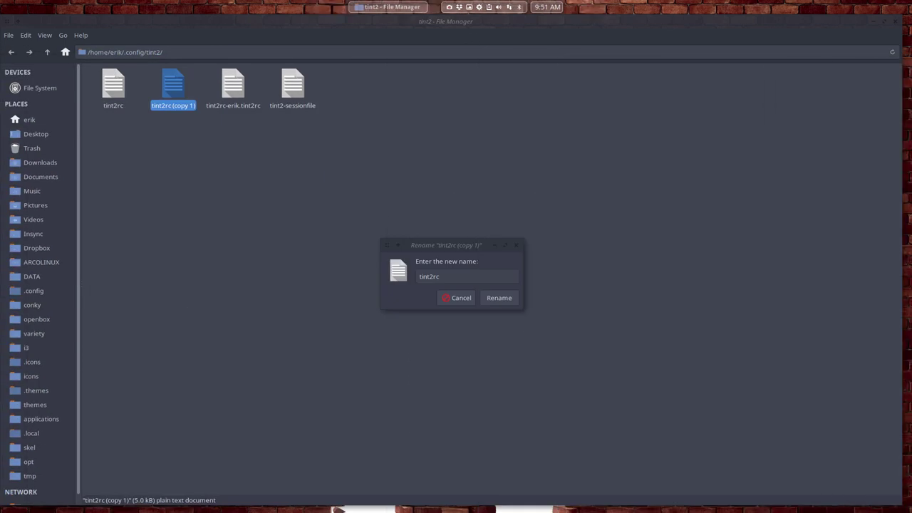
# Step: Rename the copied tint2rc file as arcolinux-minimal-white.tint2rc
pyautogui.click(388, 274)
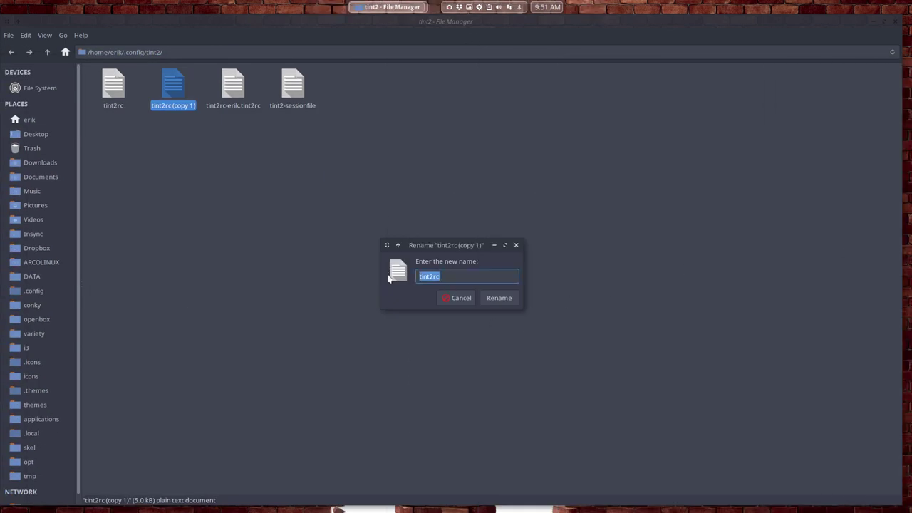
pyautogui.write('arcolinux-minimal-white-')
pyautogui.press('BackSpace')
pyautogui.write('.tint2rc')
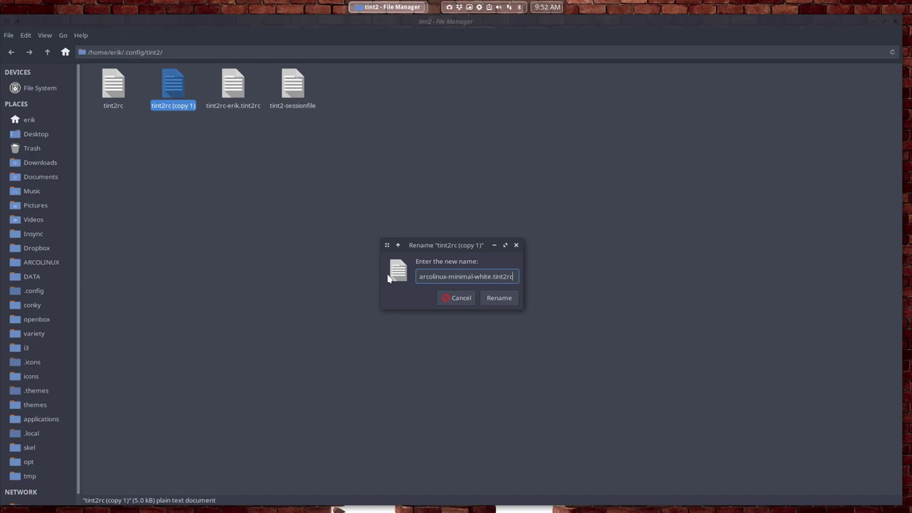
pyautogui.click(491, 302)
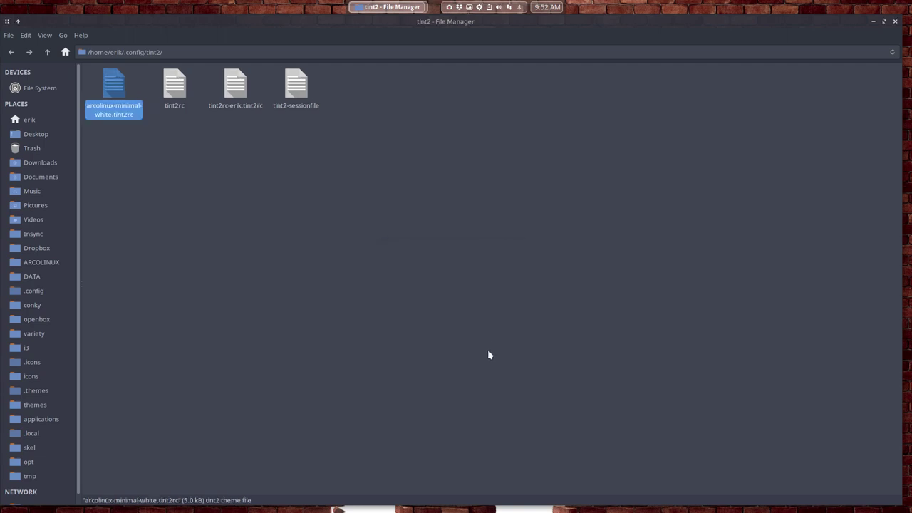